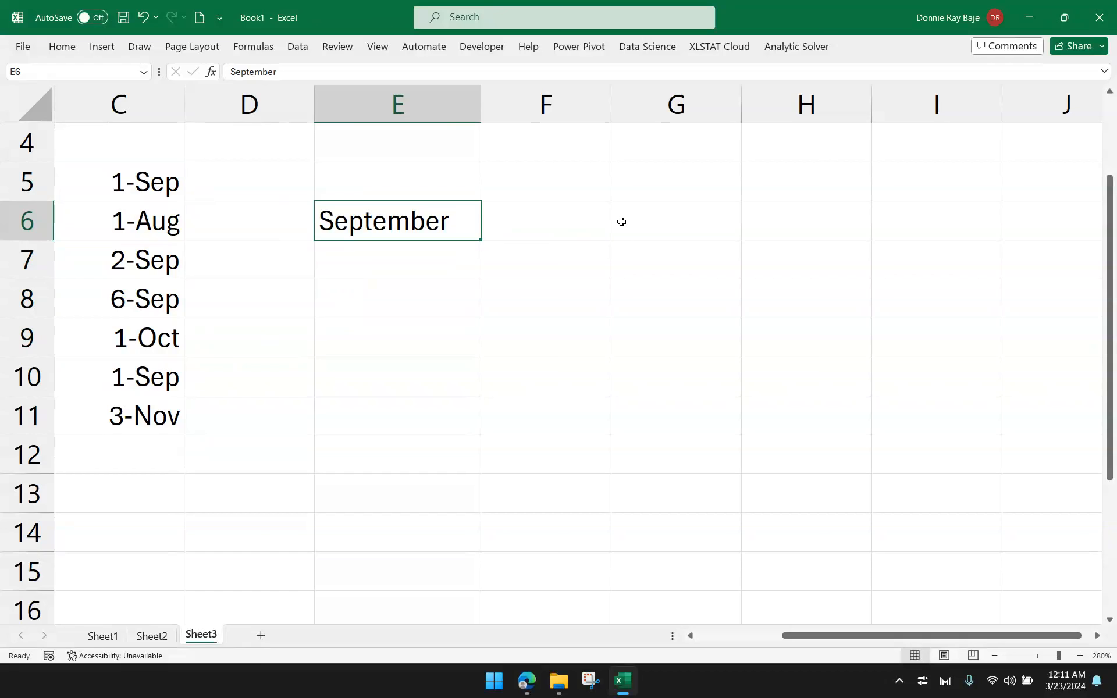
Examine the dates in C5:C11 and the month name in E6 that serves as the counting criterion
double_click(420, 219)
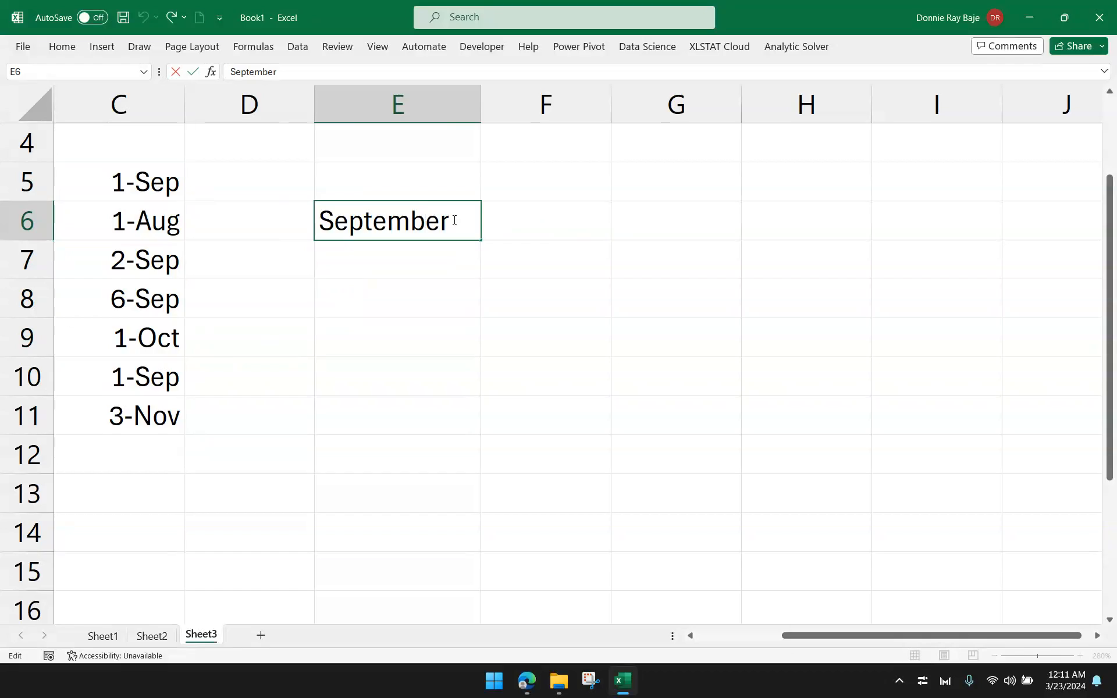
drag(451, 220, 139, 257)
key(Return)
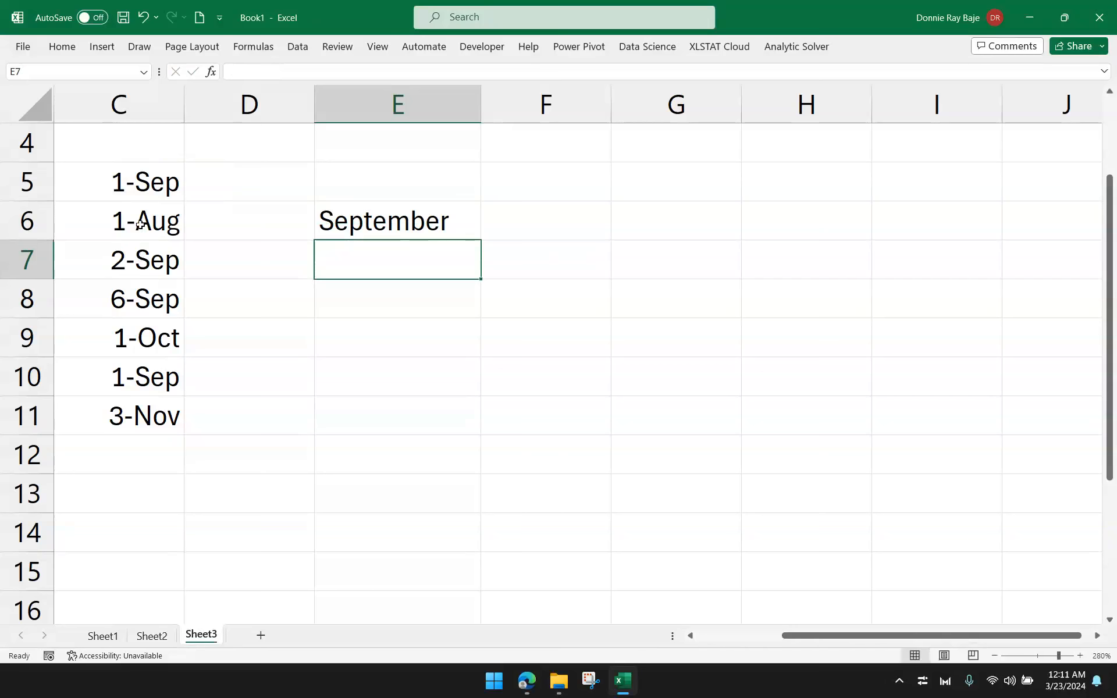
drag(142, 180, 150, 420)
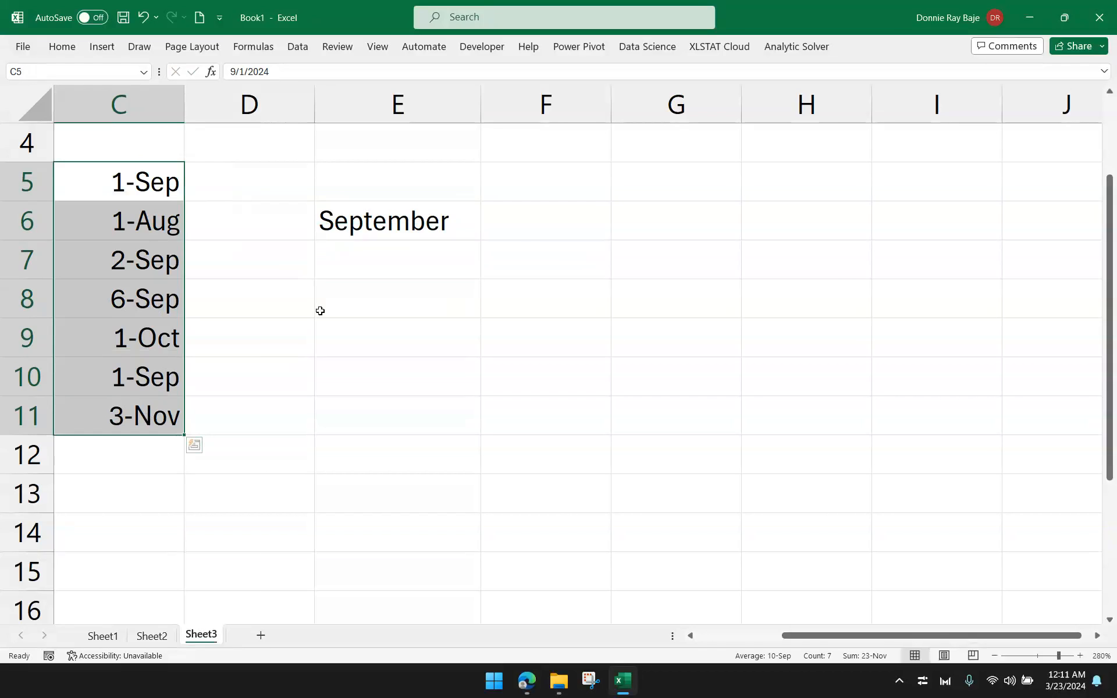
click(433, 222)
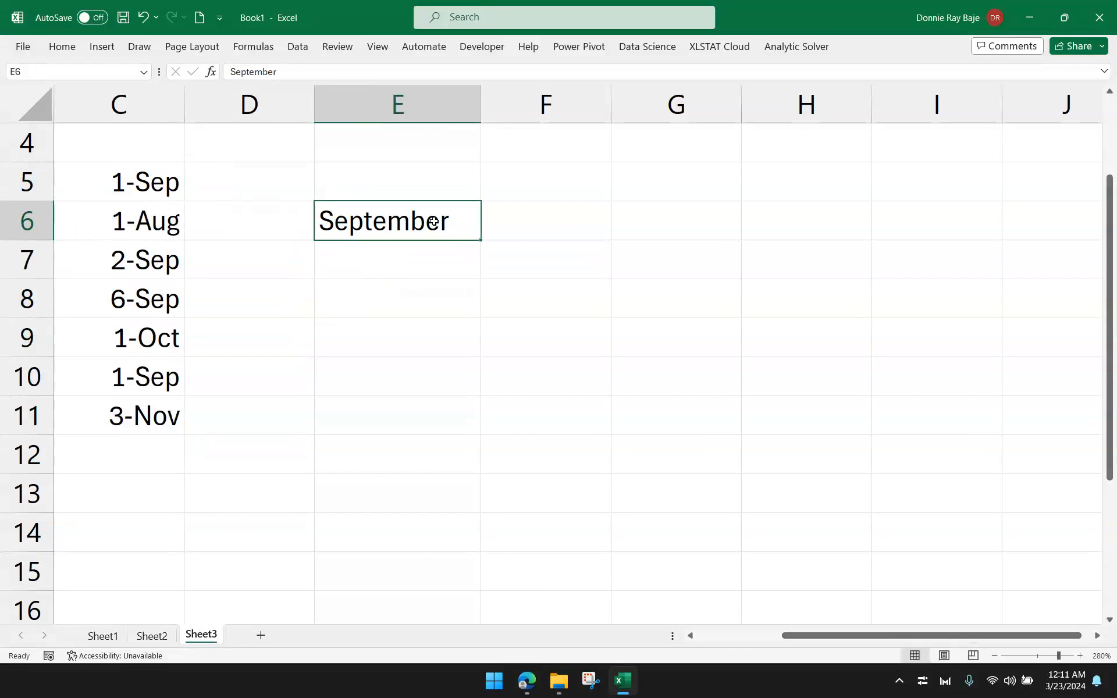
click(169, 185)
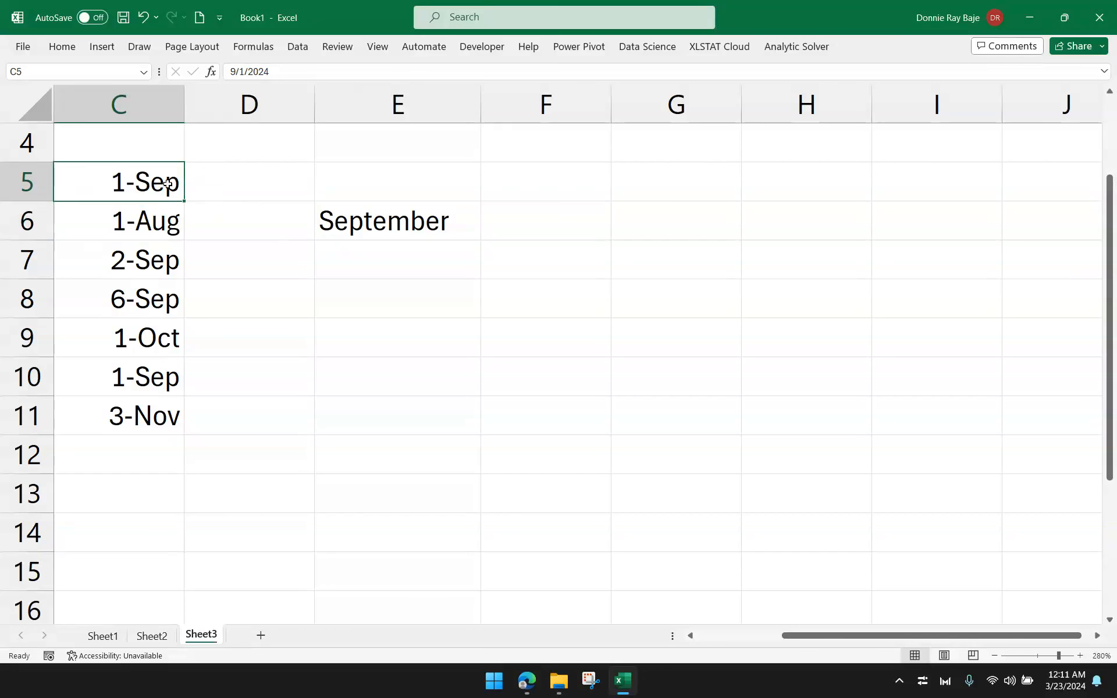
click(356, 222)
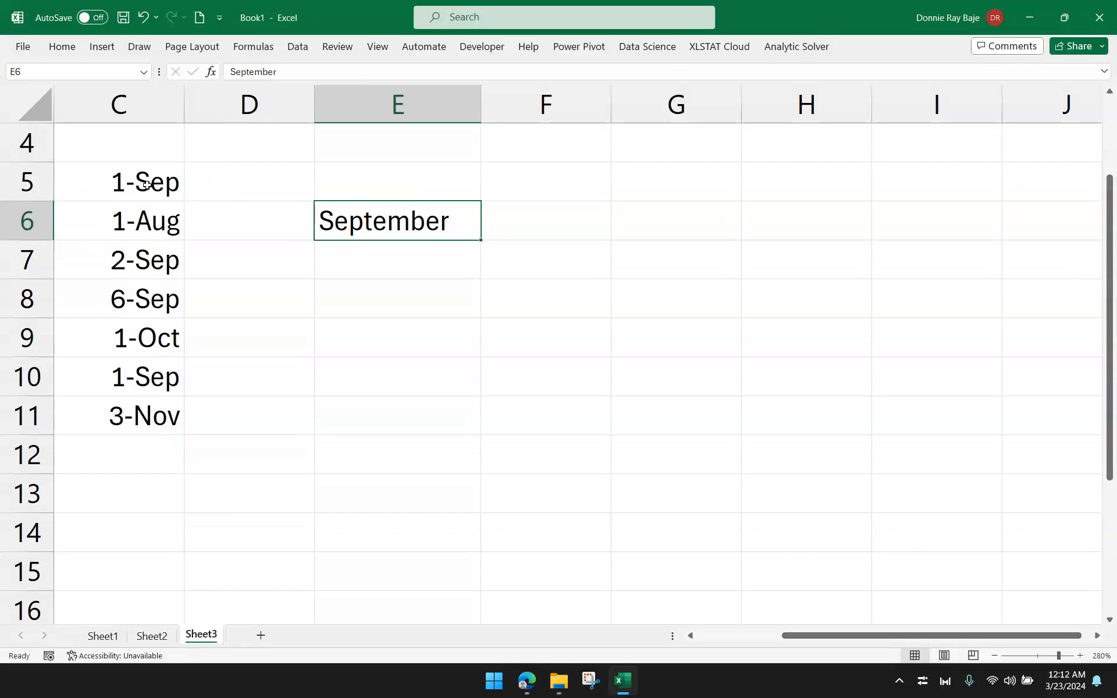
drag(147, 185, 154, 415)
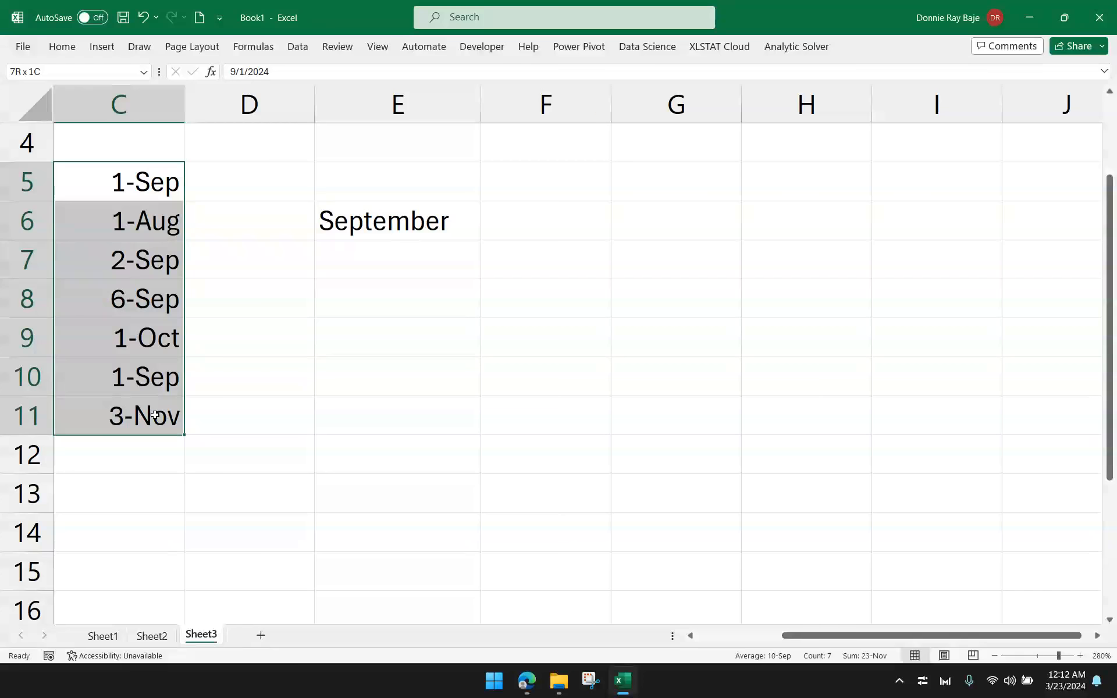
click(399, 222)
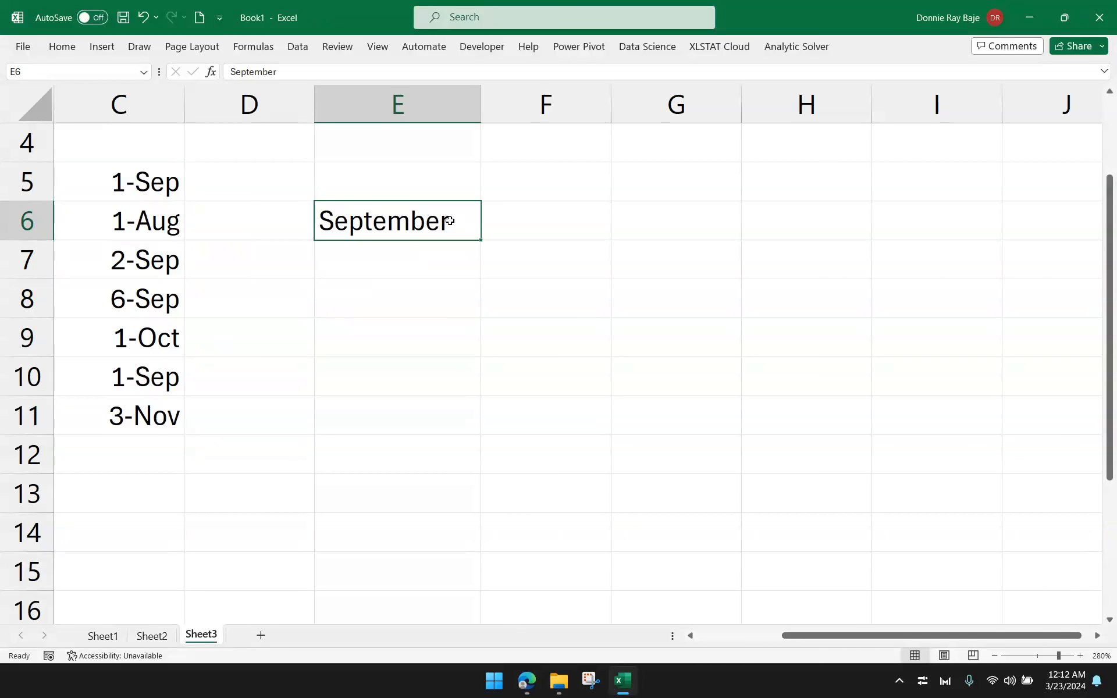
click(503, 224)
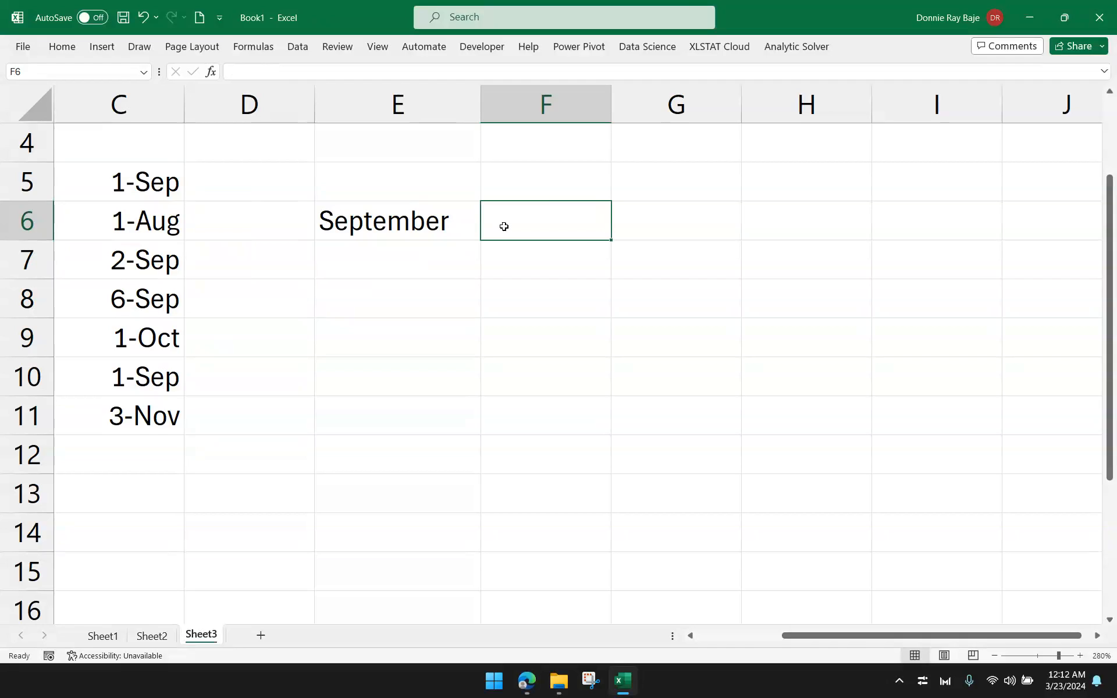
Insert a blank column before column E, between the dates and the September criterion
click(449, 106)
right_click(449, 106)
click(501, 253)
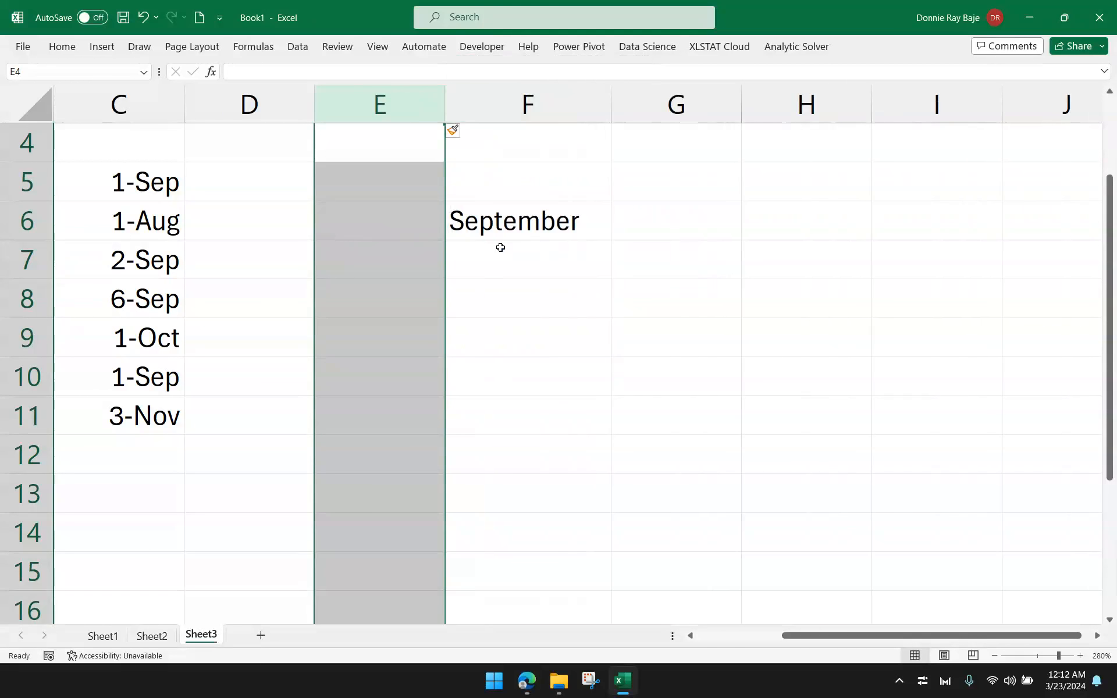
click(539, 226)
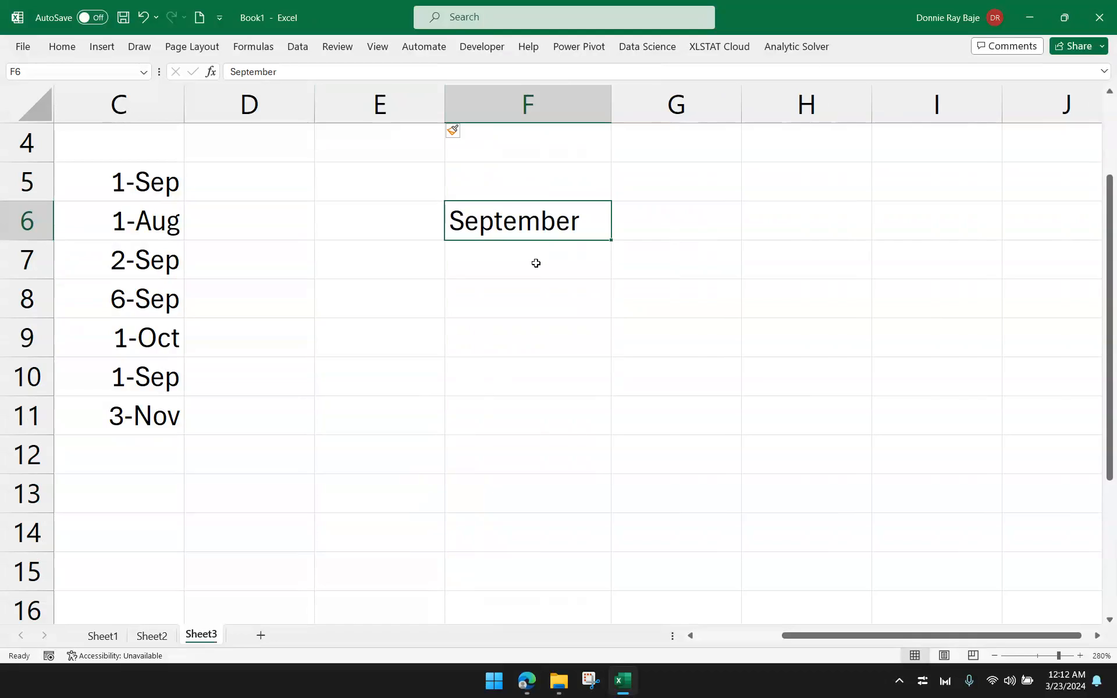
click(632, 227)
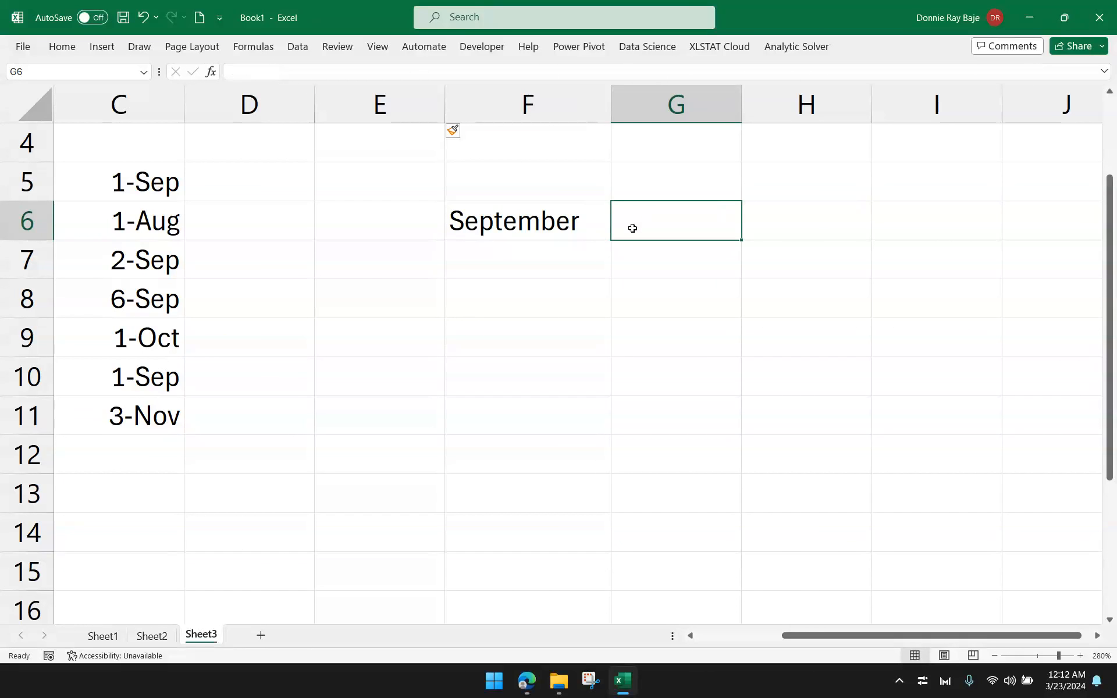
Enter the formula =TEXT(C5,"ddd") in D5 to return the abbreviated weekday of the first date
click(226, 188)
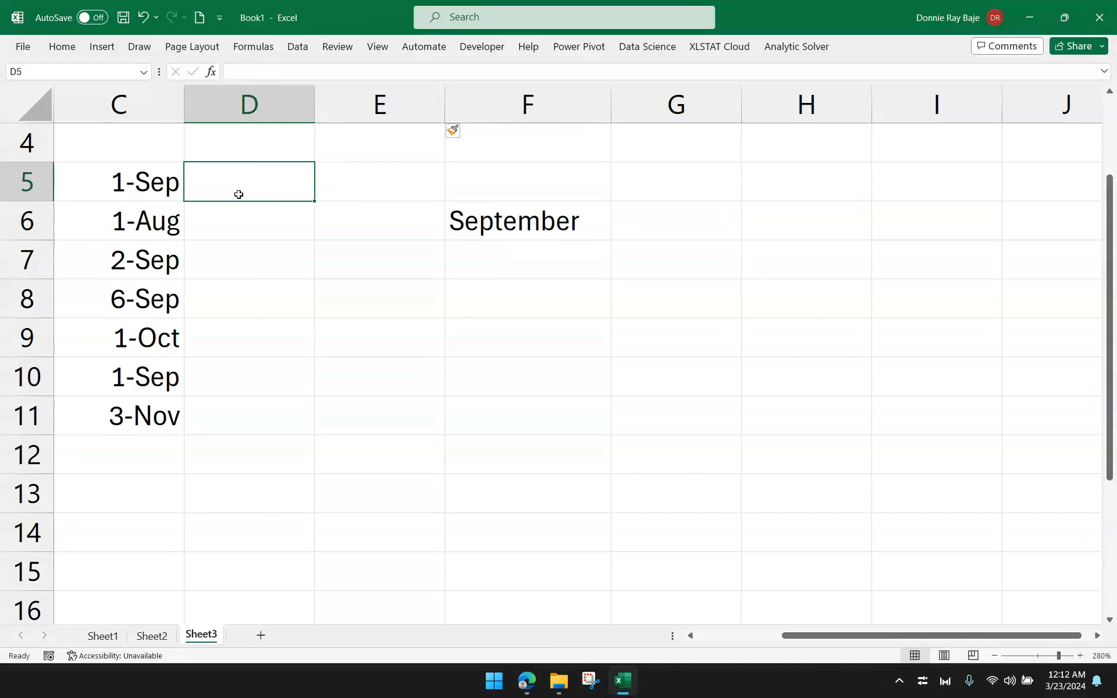
text(=TEXT()
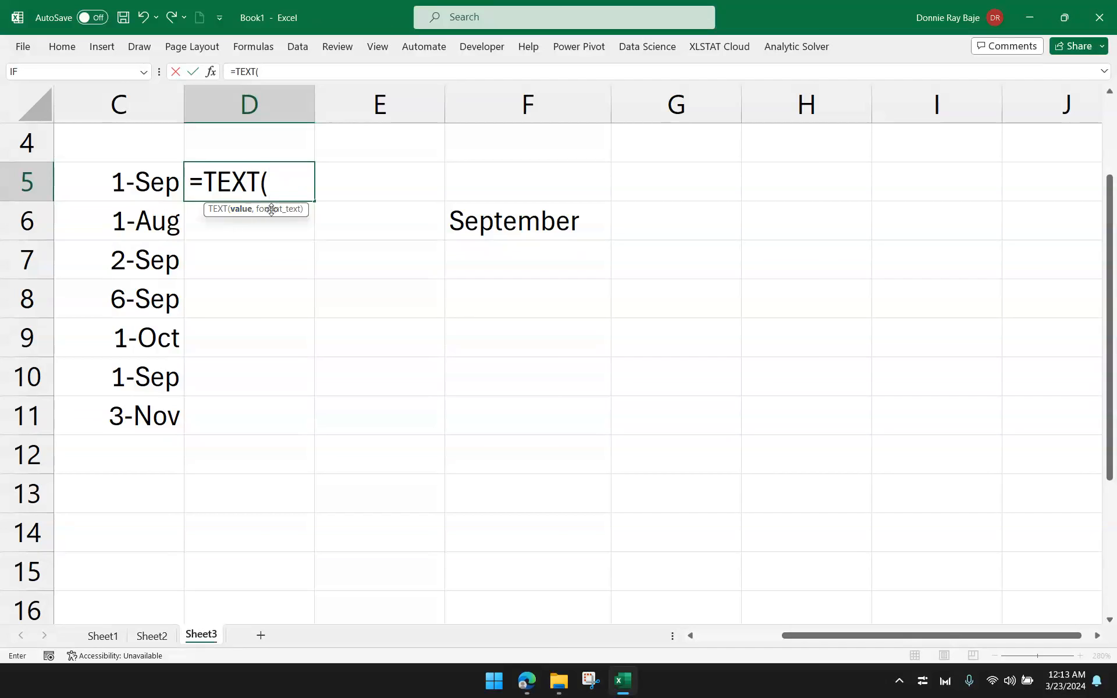
click(161, 191)
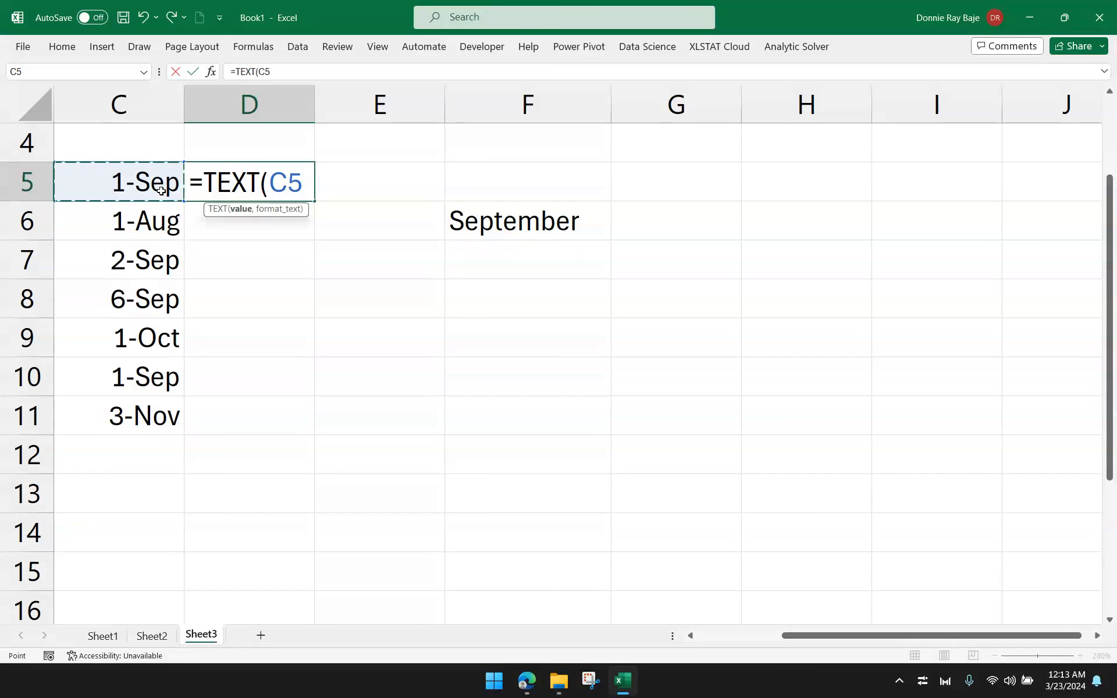
text(,)
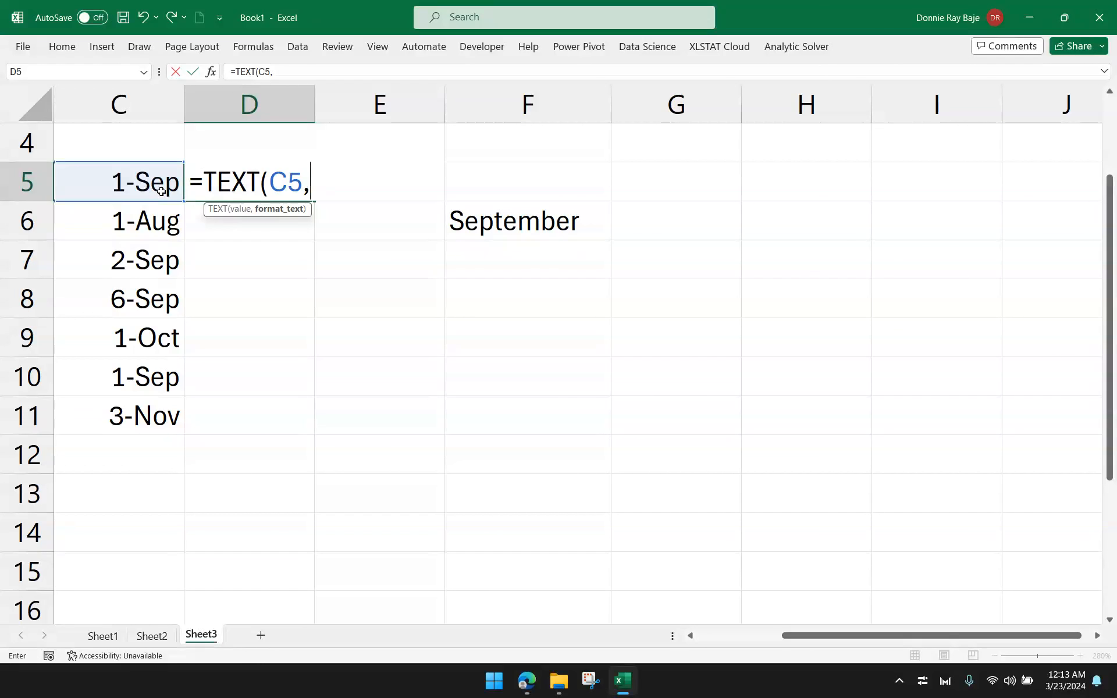
text("ddd"))
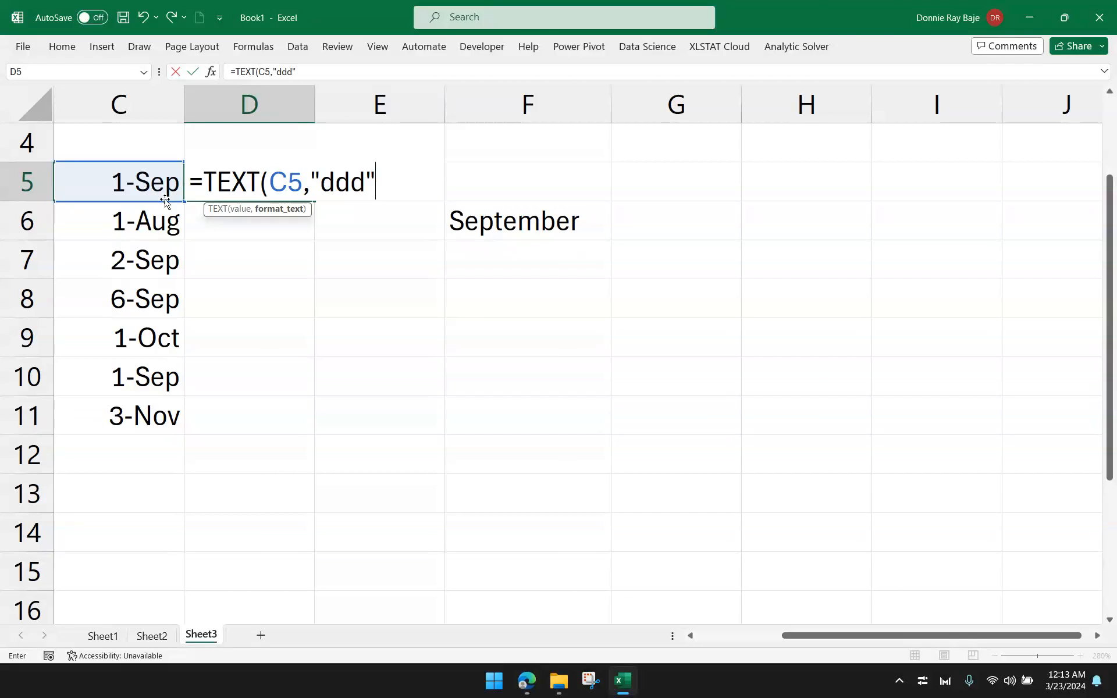
key(Return)
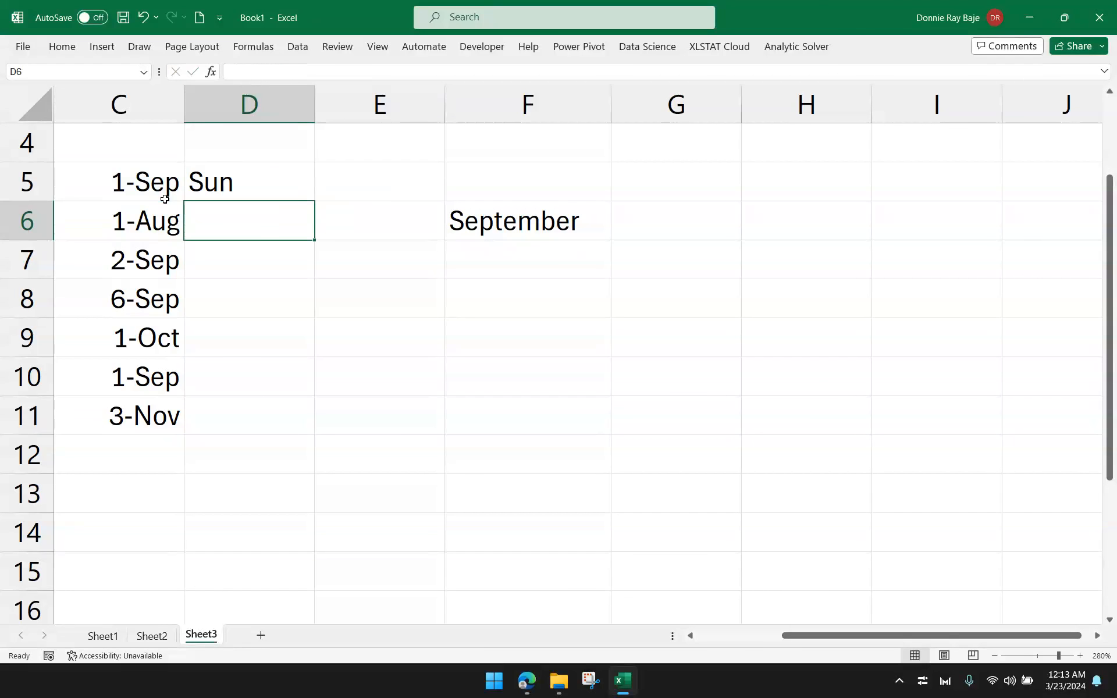
Review the value and format arguments of the TEXT formula in D5 against the date in C5
click(218, 185)
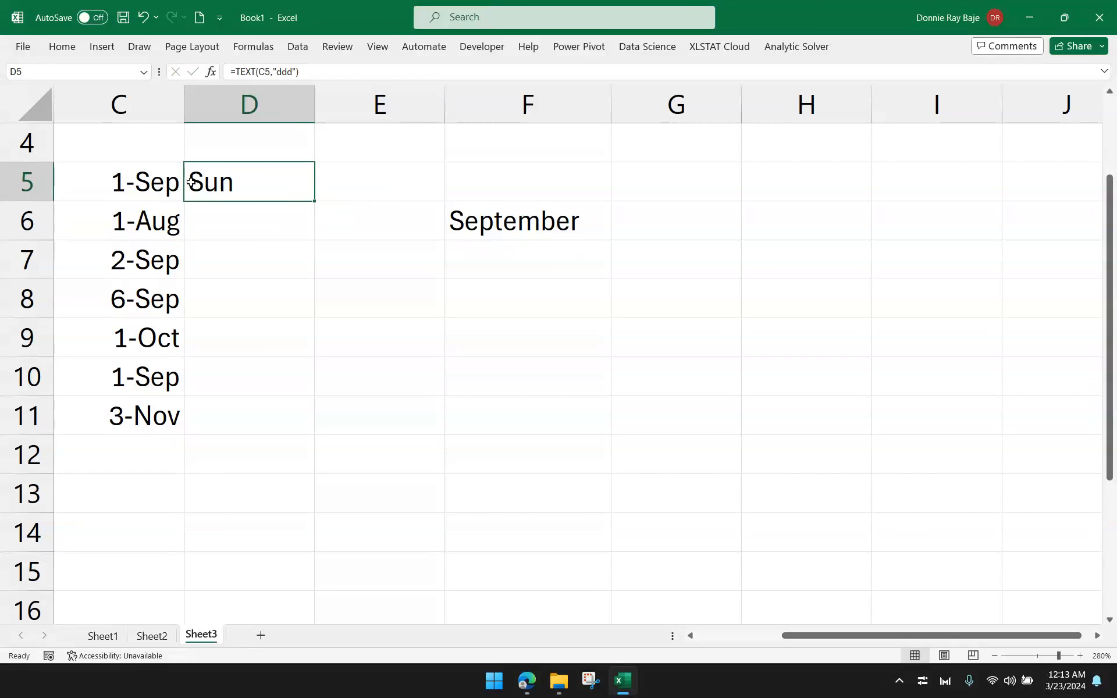
key(Left)
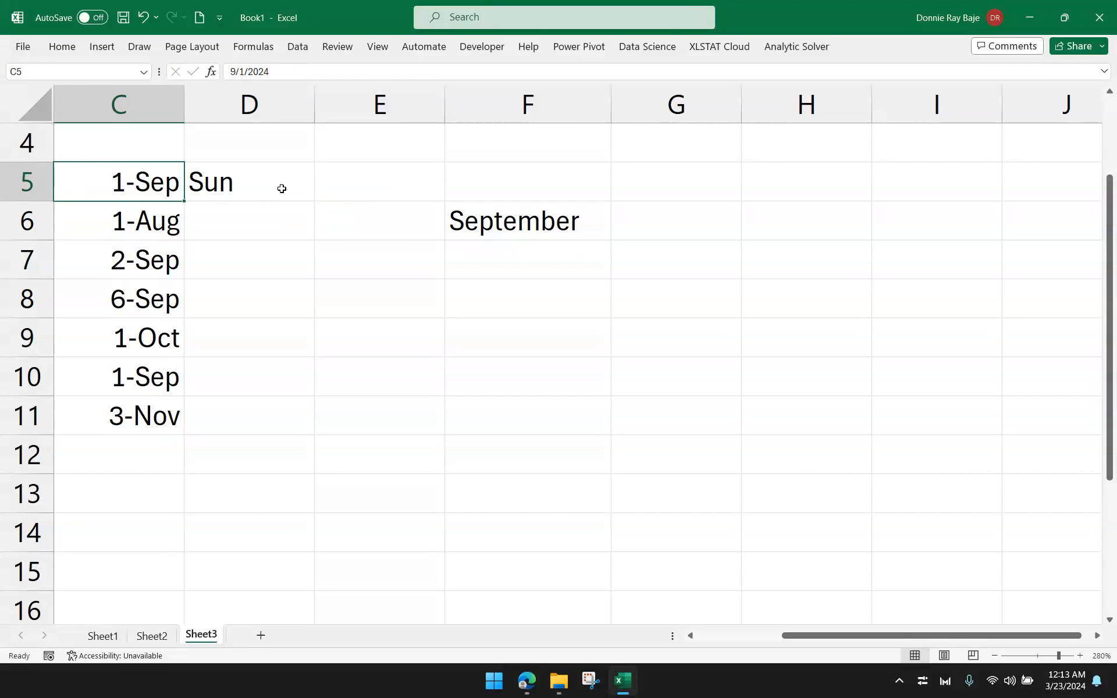
click(282, 187)
double_click(290, 186)
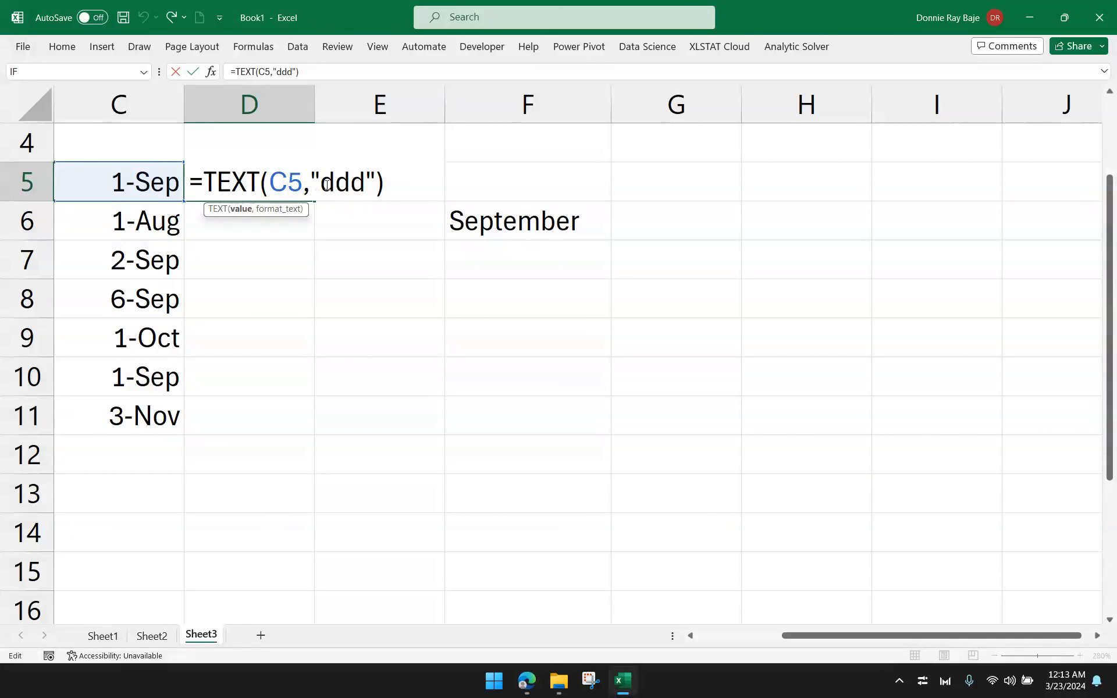
drag(303, 181, 275, 181)
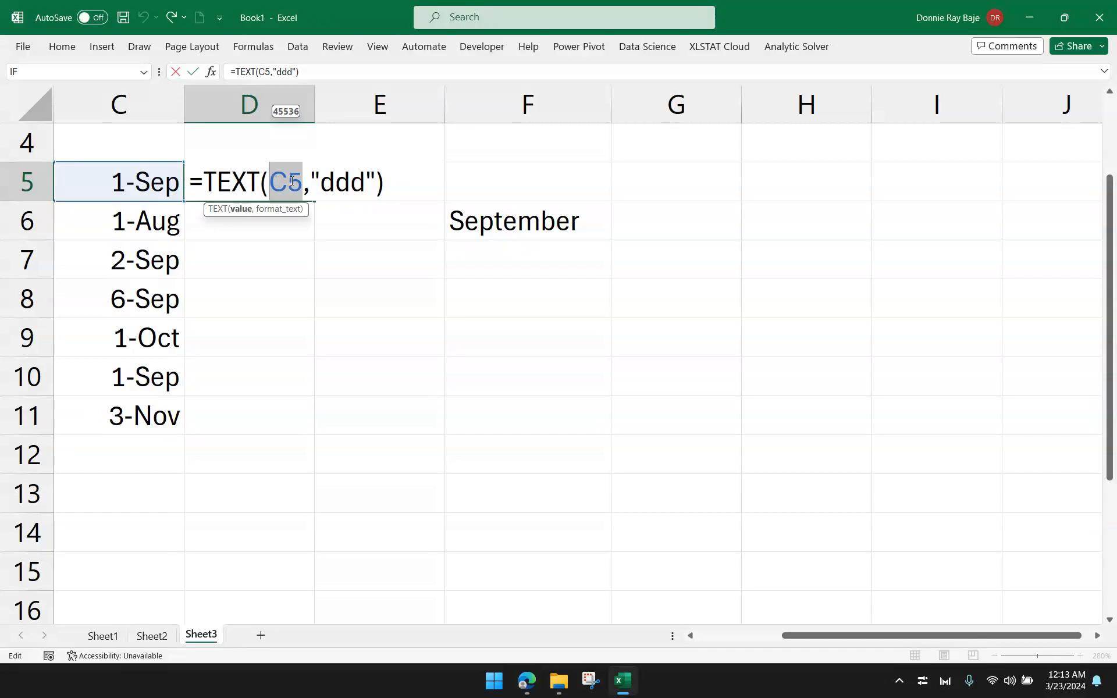
drag(322, 182, 366, 182)
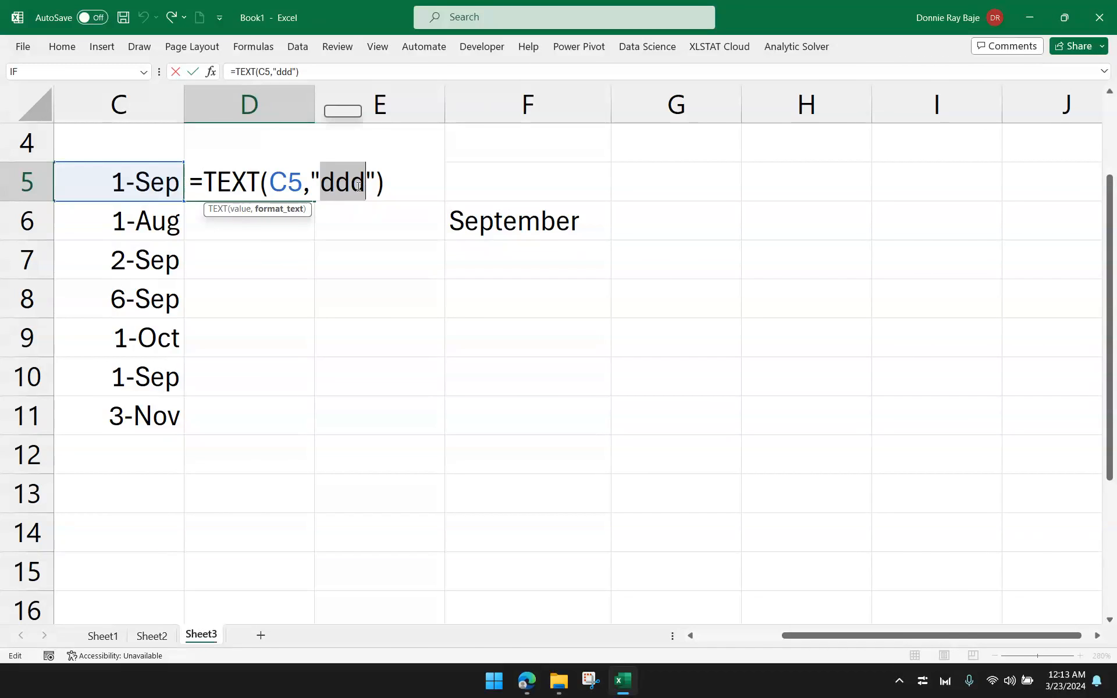
key(Return)
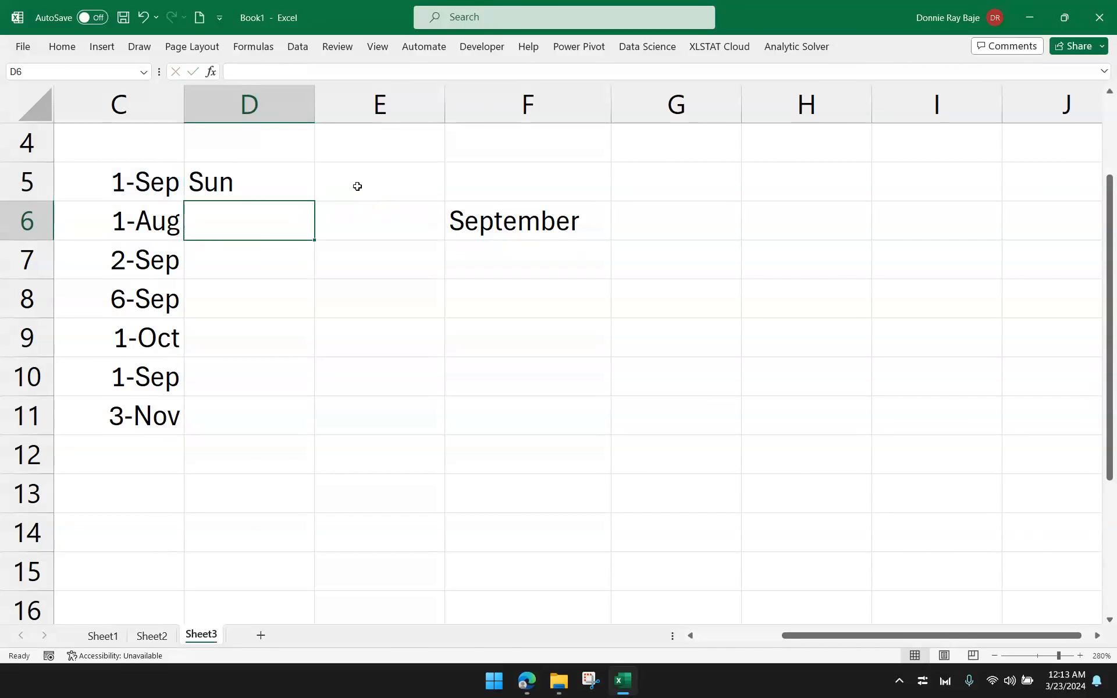
Change the format code of the TEXT formula in D5 to "dddd" for the full weekday name
click(294, 184)
double_click(294, 184)
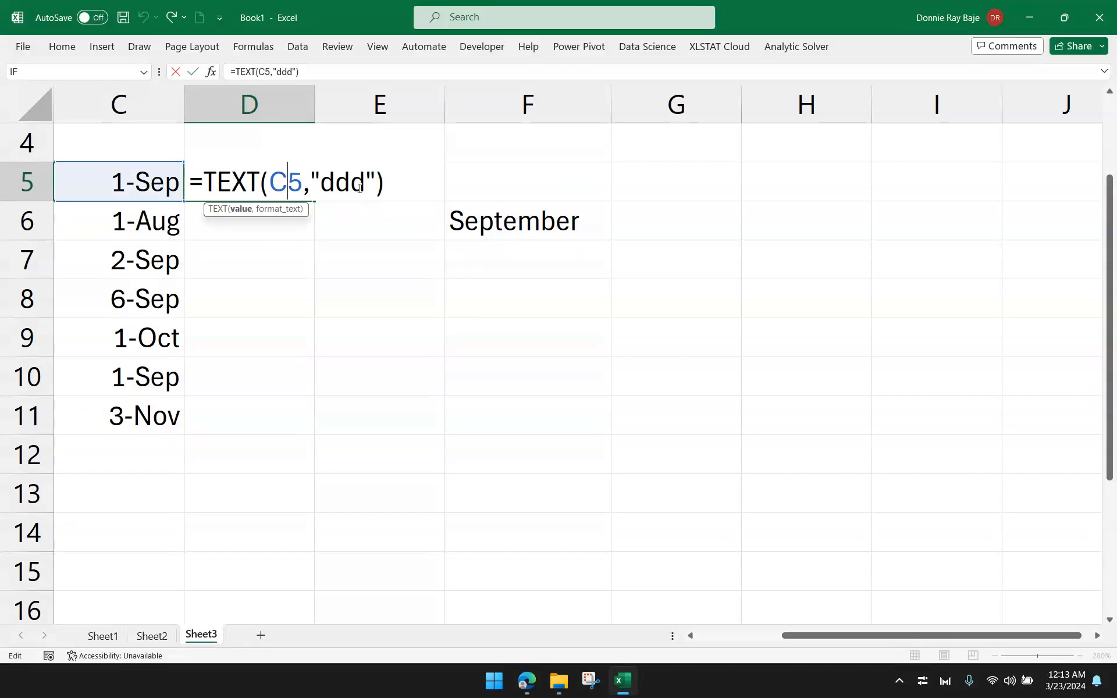
click(360, 187)
text(d)
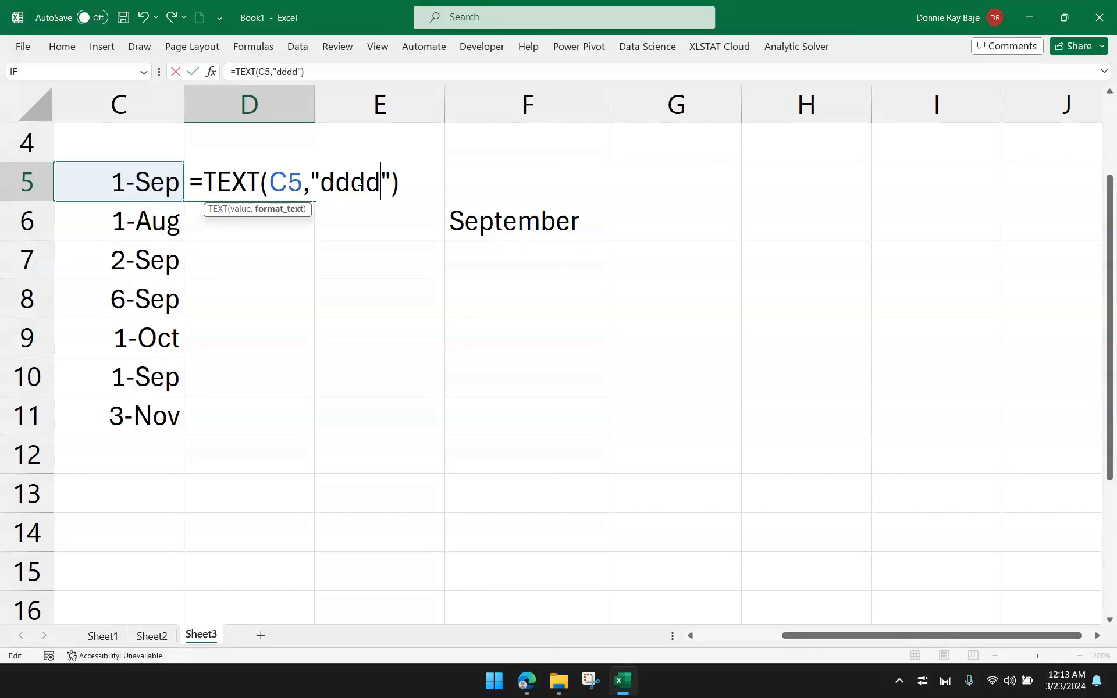
key(Return)
click(305, 189)
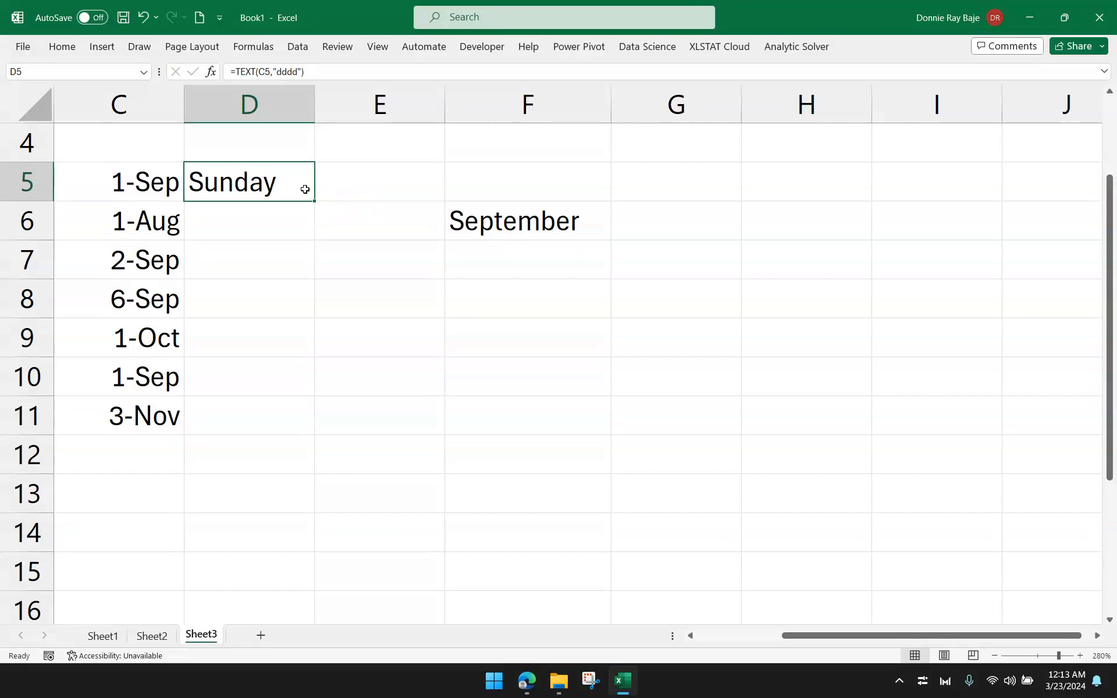
Set the format code of the TEXT formula in D5 to "mmmm" for the full month name
double_click(305, 189)
mouse_move(310, 182)
mouse_down()
mouse_move(390, 181)
mouse_move(323, 182)
mouse_up()
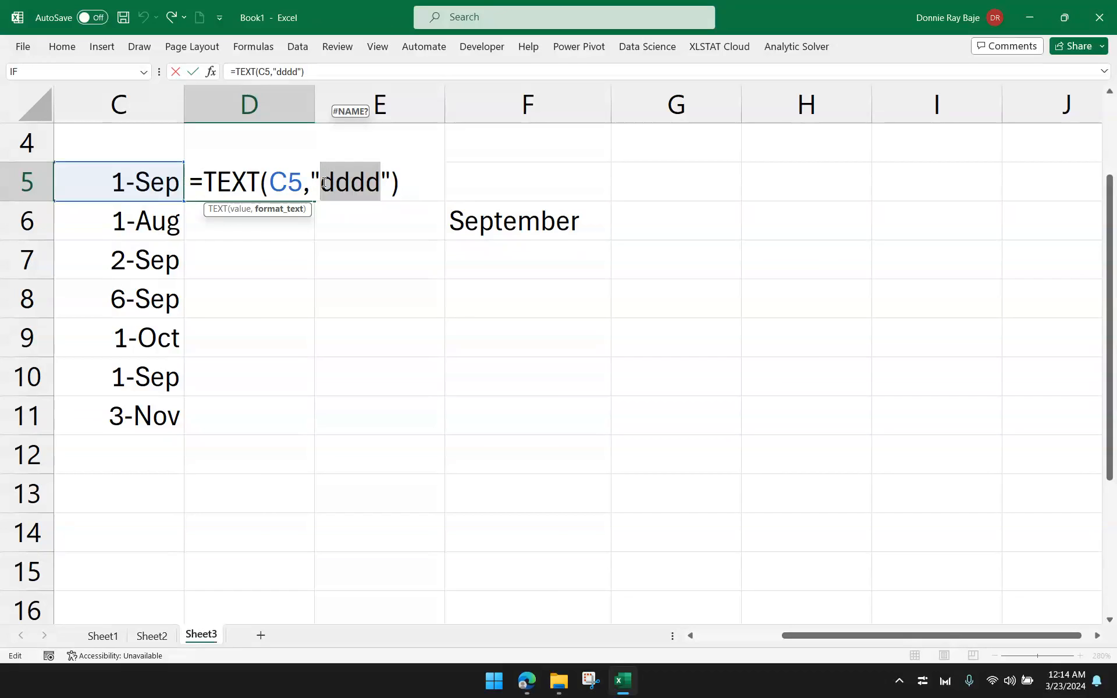
text(mmmm)
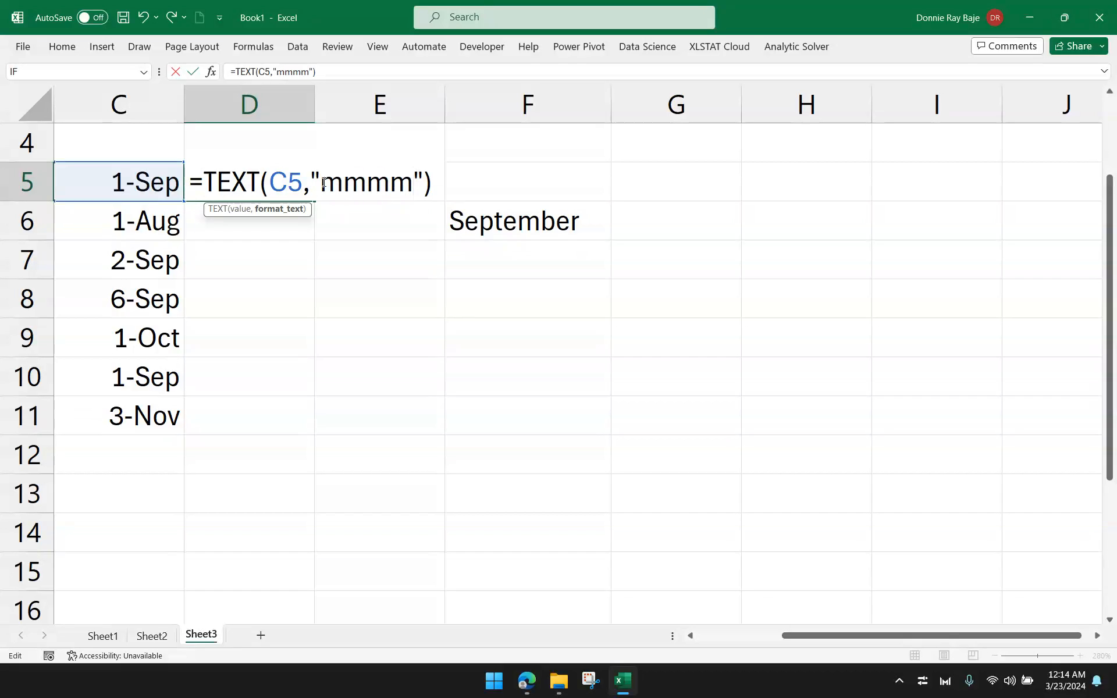
key(Return)
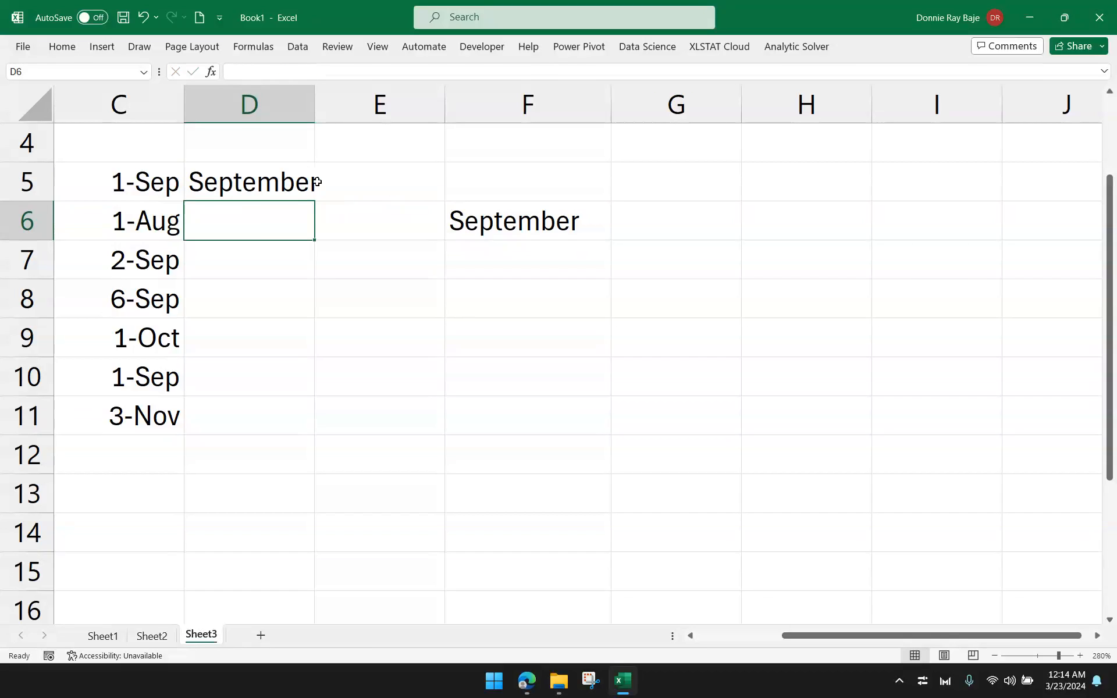
Fill the month formula from D5 down to D11 and widen column D to fit the month names
click(322, 182)
click(277, 183)
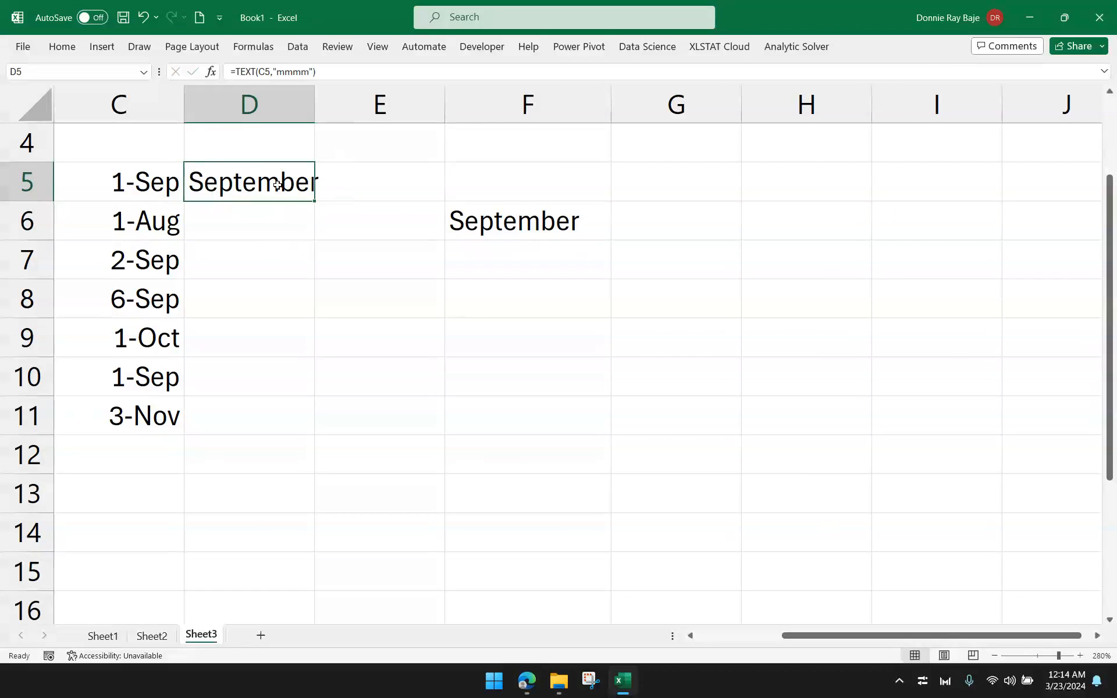
double_click(314, 201)
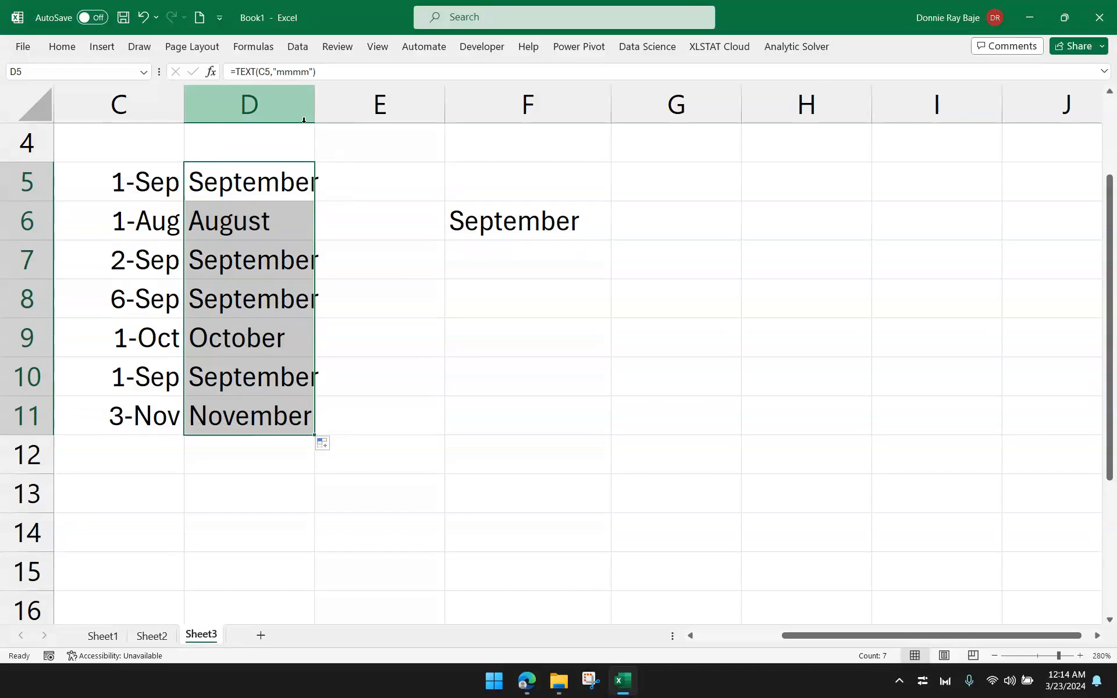
drag(318, 103, 341, 103)
Enter =COUNTIF(D5:D11,F6) in G6 to count the September entries in the month name column
click(681, 229)
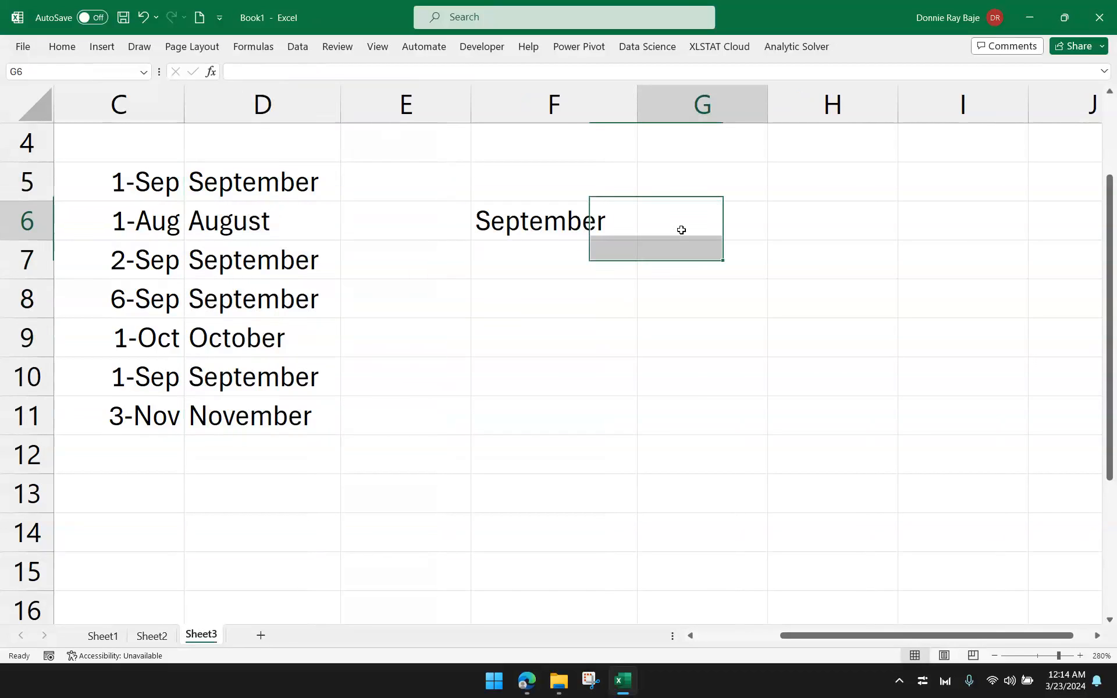
text(=COUNT)
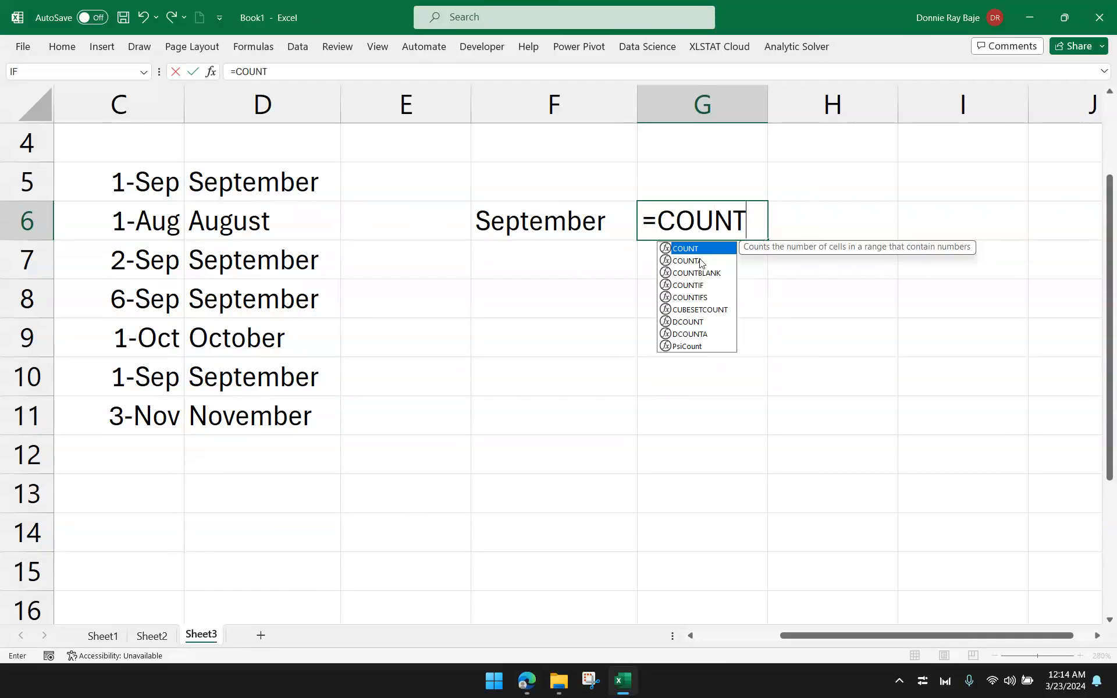
text(IF()
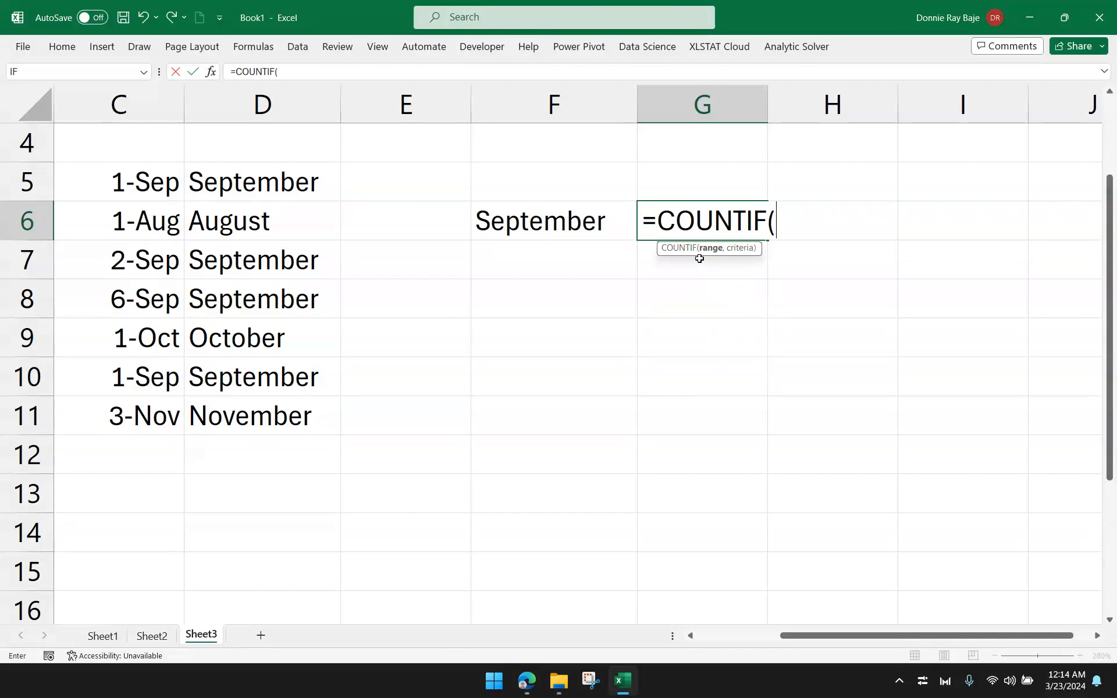
drag(290, 173, 274, 419)
text(,)
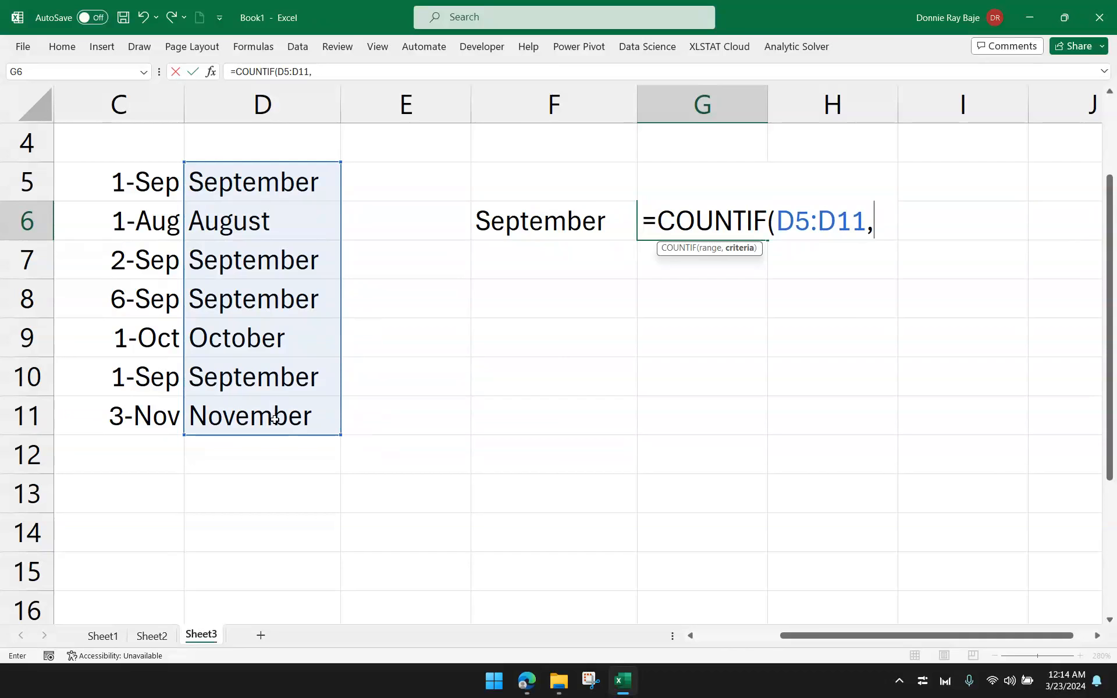
click(531, 224)
text())
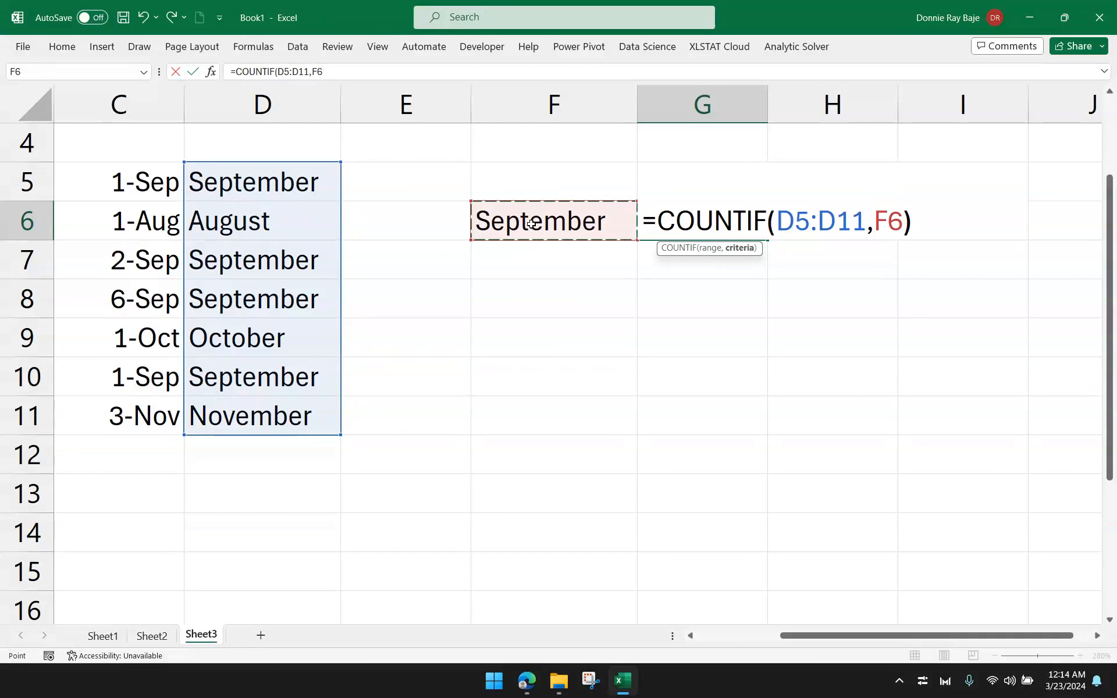
key(Return)
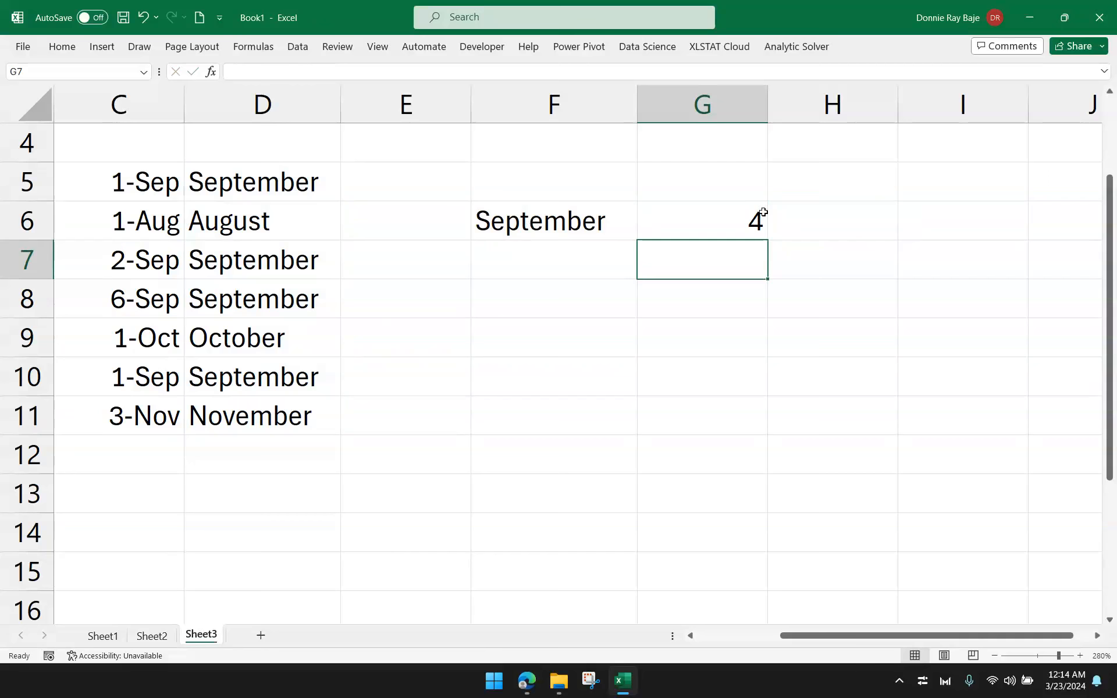
Review the COUNTIF formula in G6 and its range against the month names in helper column D
click(718, 222)
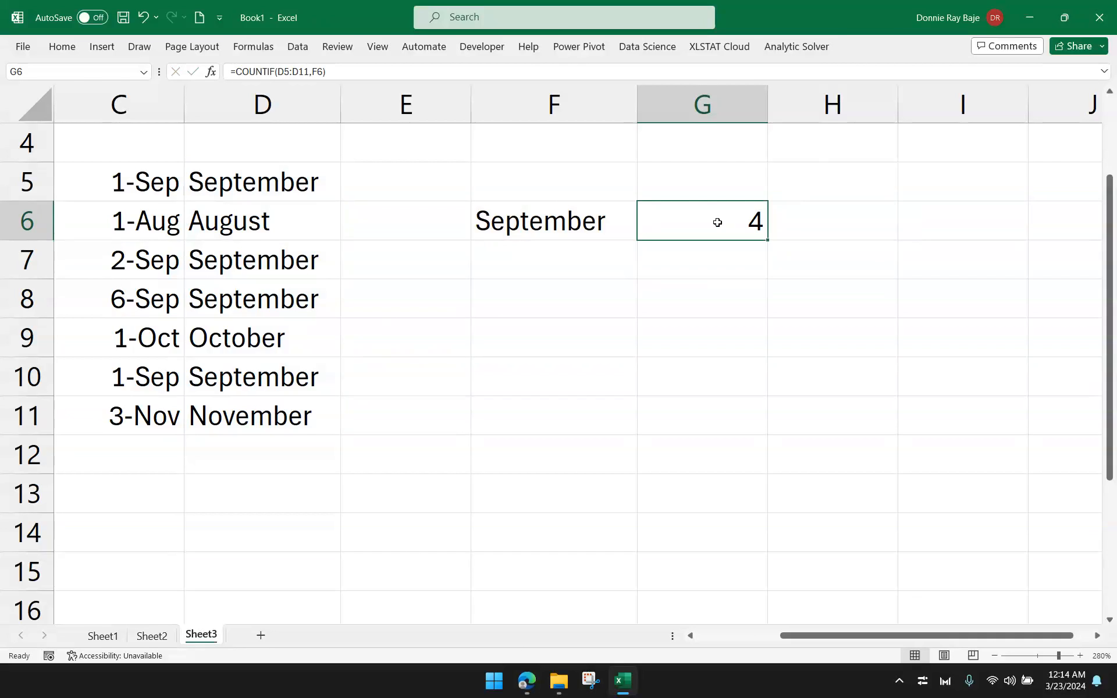
click(303, 110)
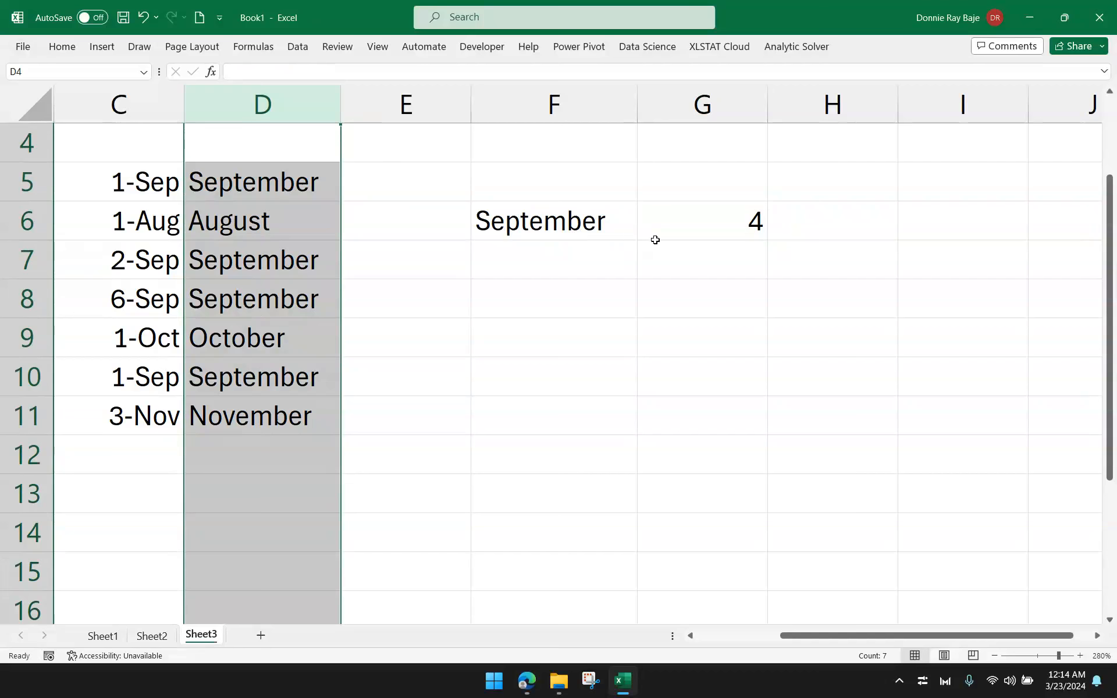
click(666, 223)
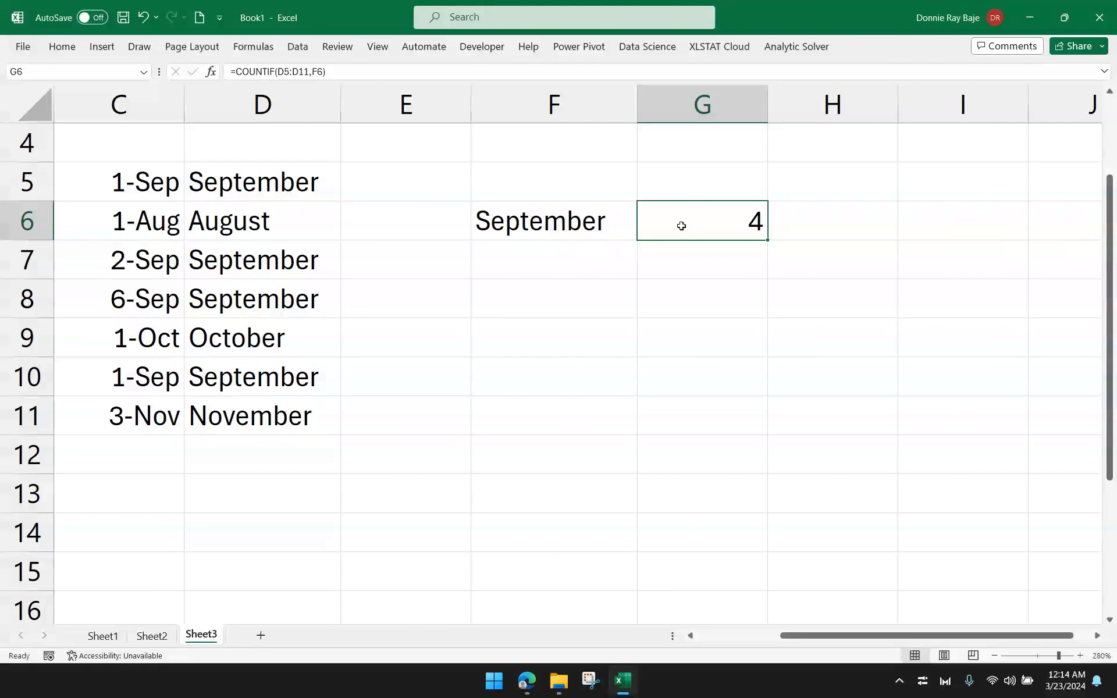
click(310, 191)
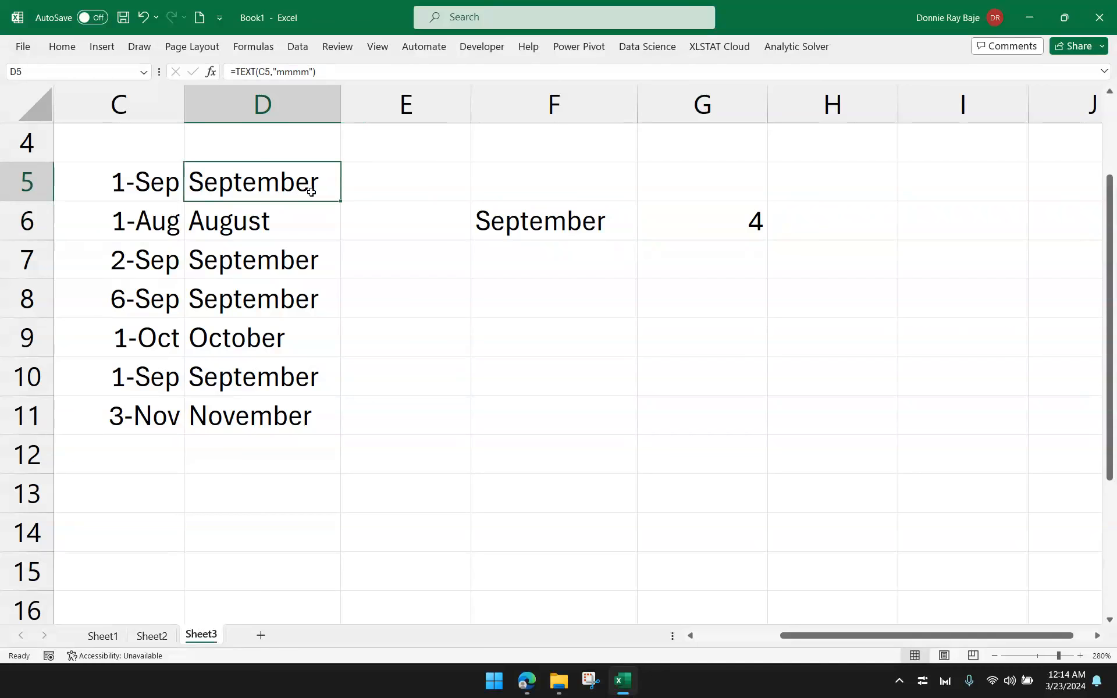
double_click(712, 233)
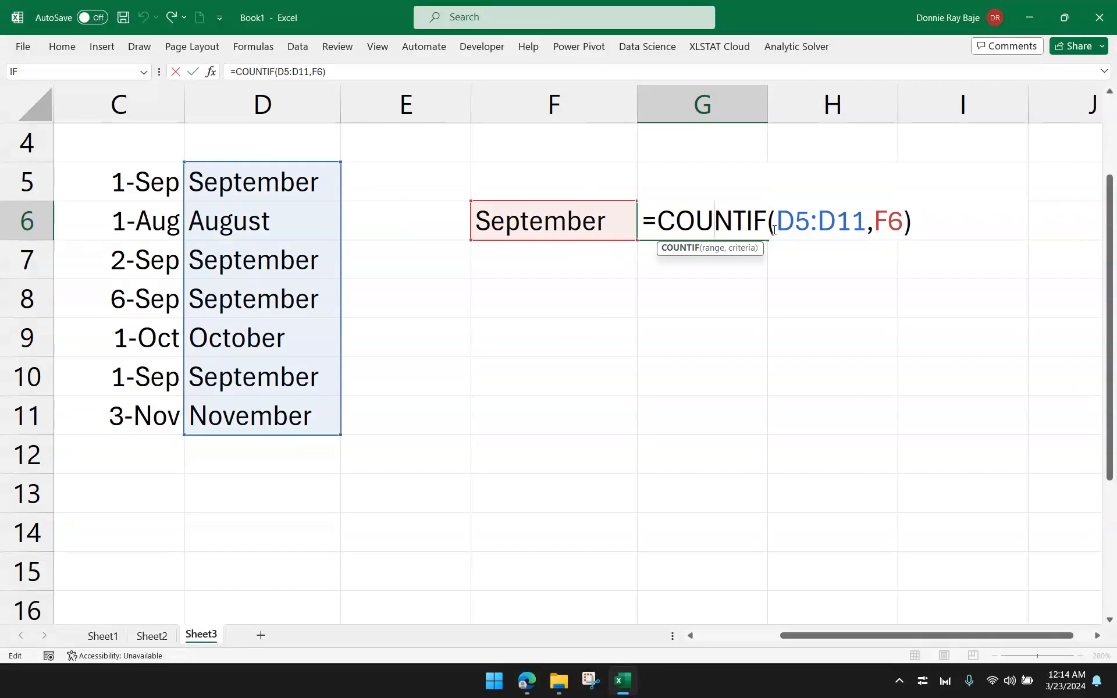
click(791, 222)
key(ctrl+Return)
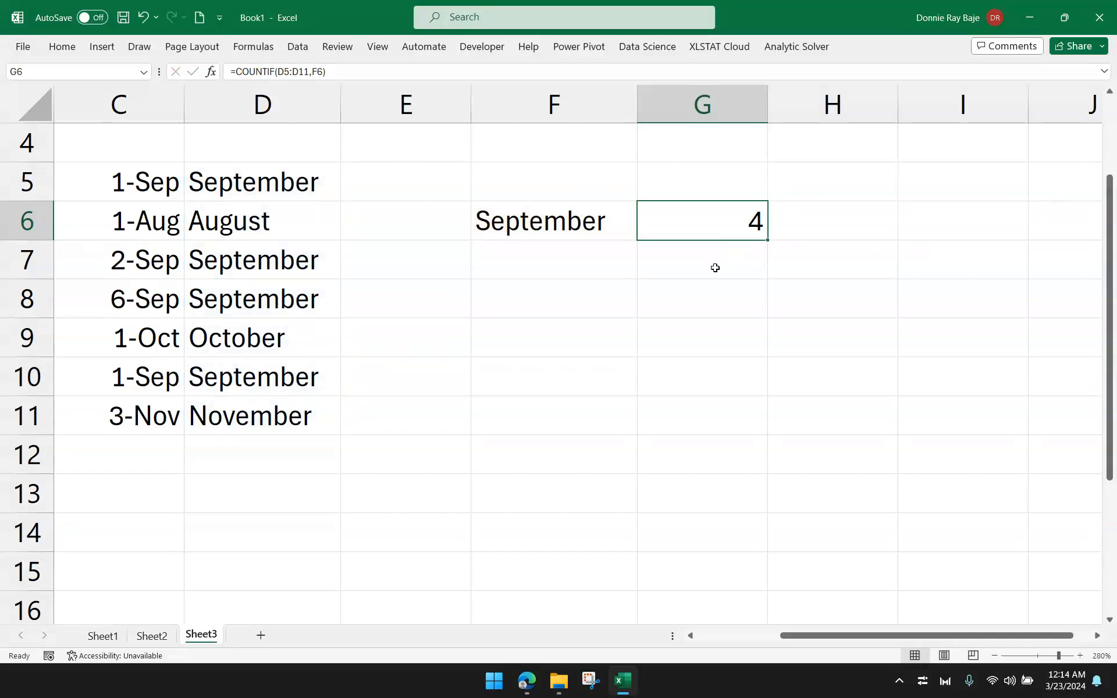
Remove the helper month names from column D
click(323, 98)
right_click(324, 99)
click(395, 286)
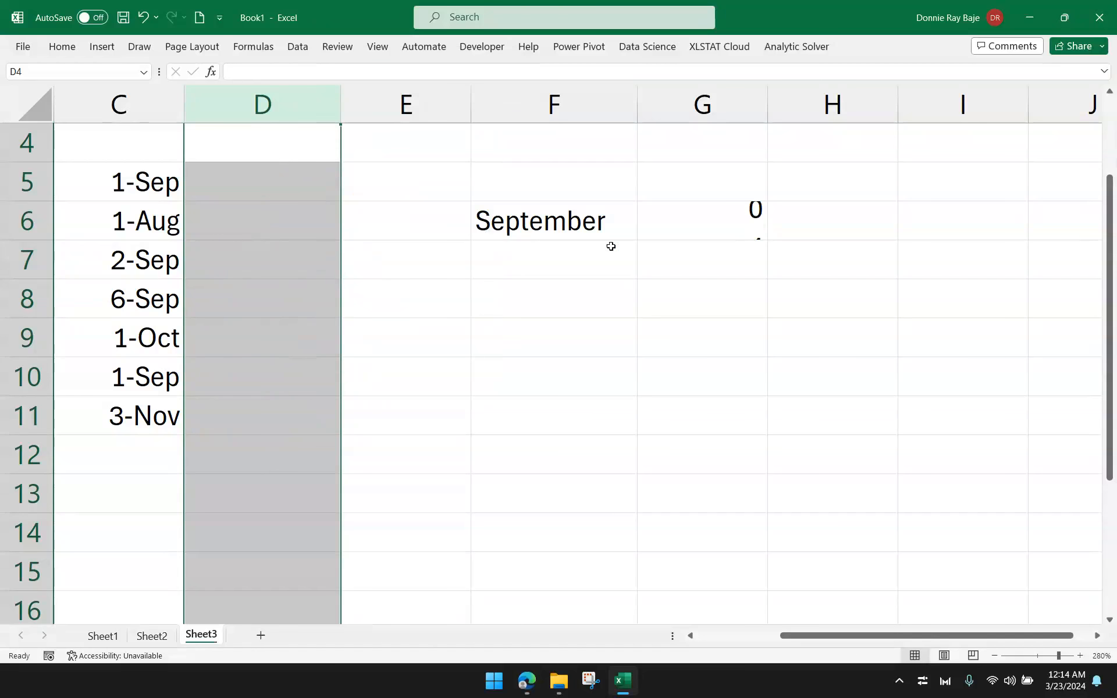
Replace the content of G6 with a new formula that begins with IF nested inside SUM
click(665, 228)
text(=)
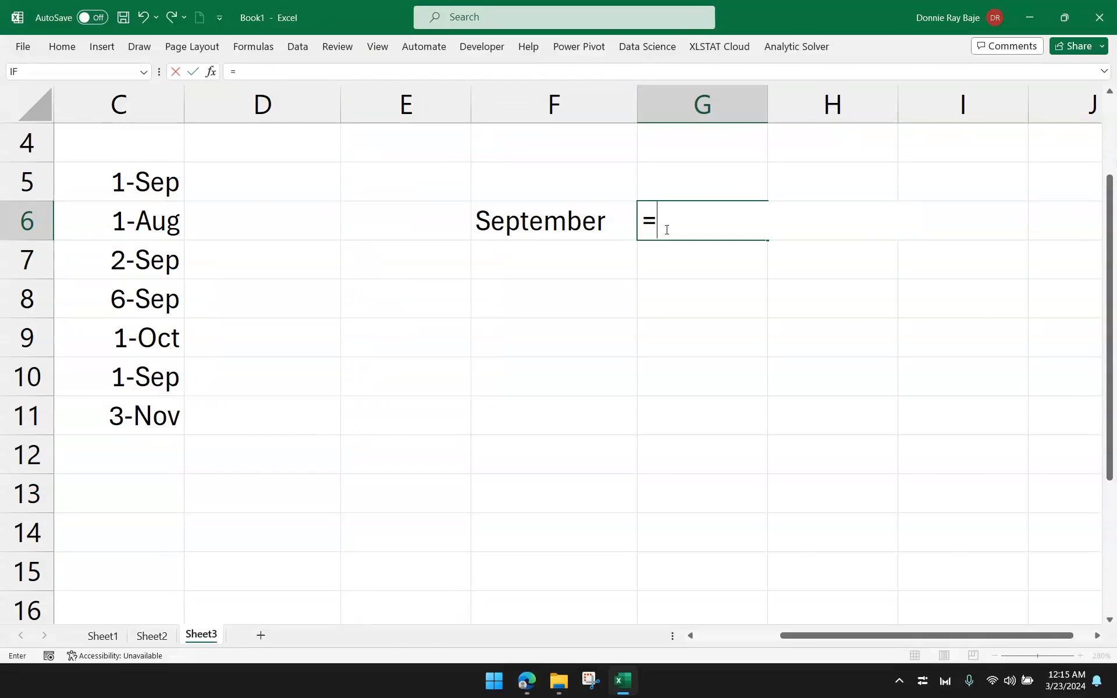
text(SUM()
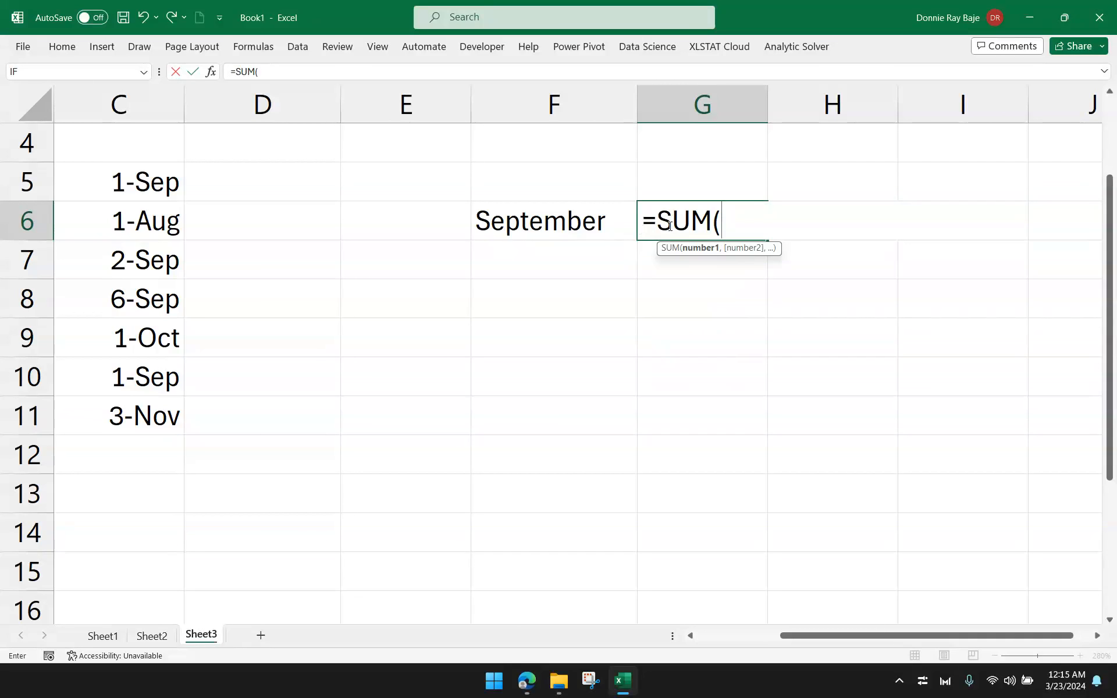
key(BackSpace)
key(Tab)
text(IF)
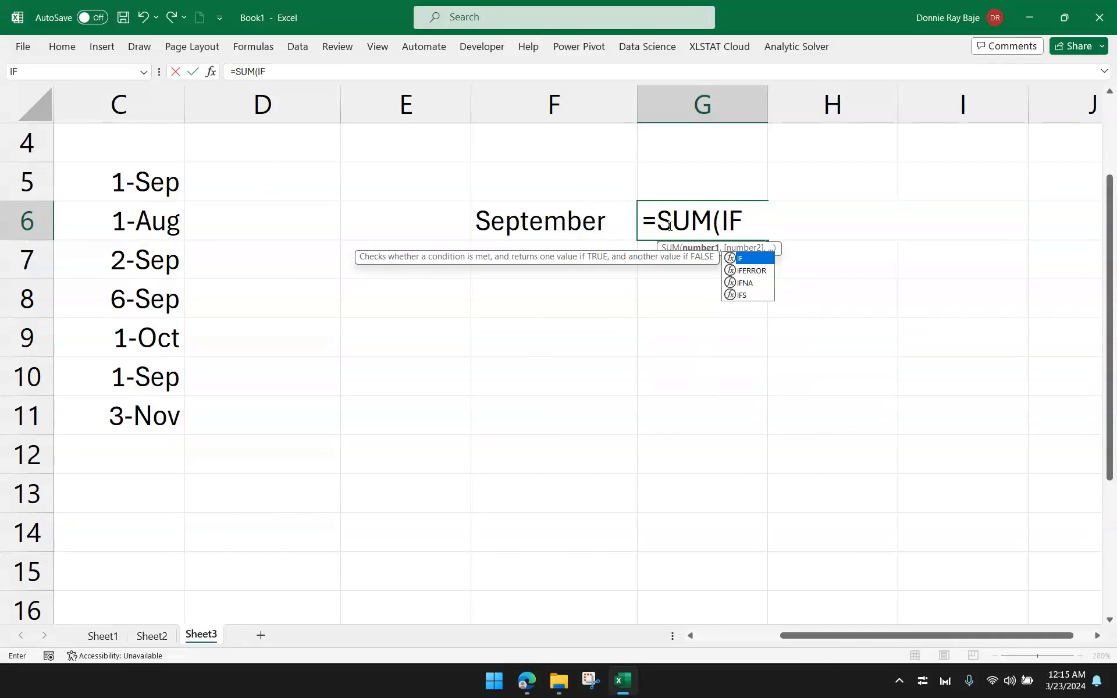
key(Tab)
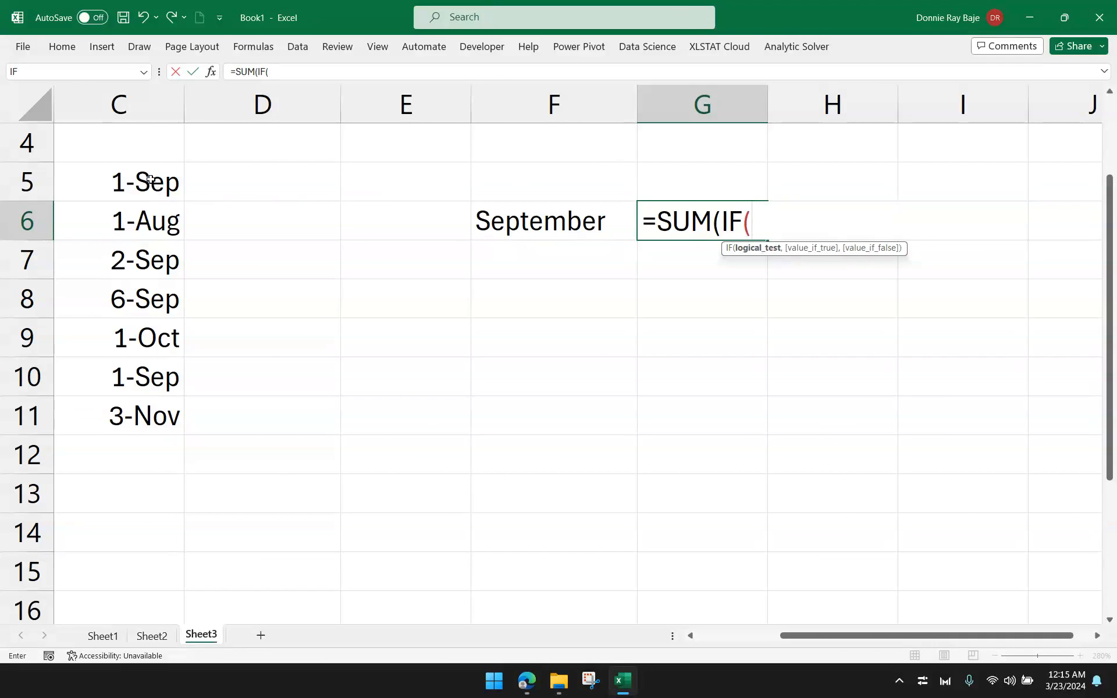
Add TEXT(C5:C11,"mmmm") as the start of the IF's logical test and preview what that part evaluates to
text(TEXT)
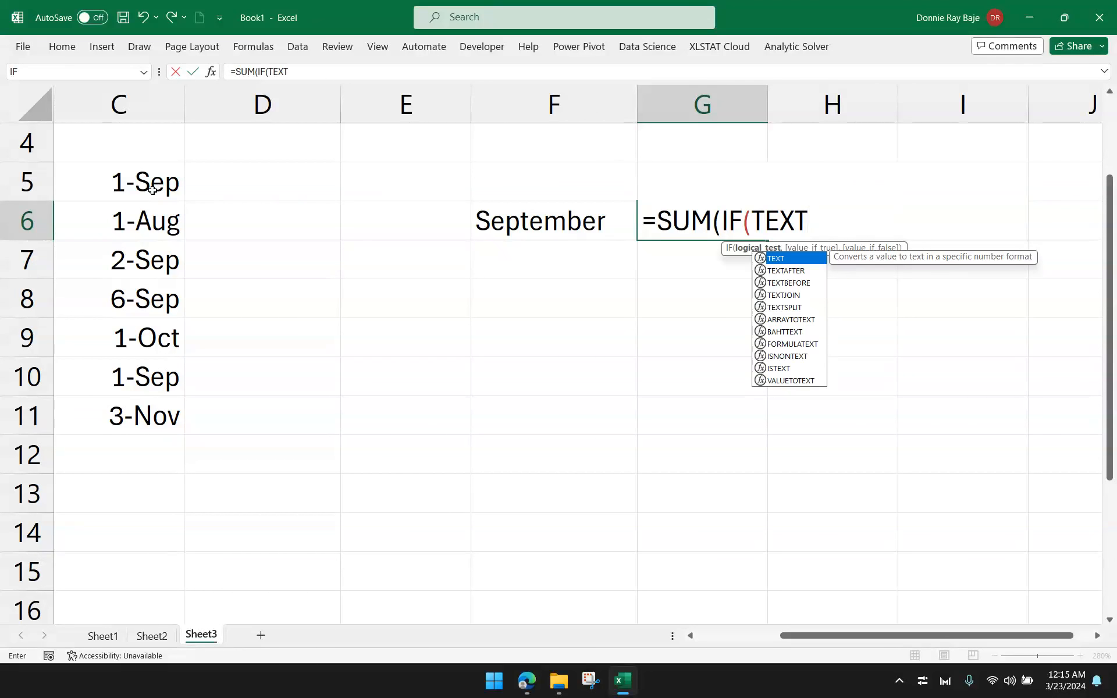
key(Tab)
drag(147, 192, 136, 413)
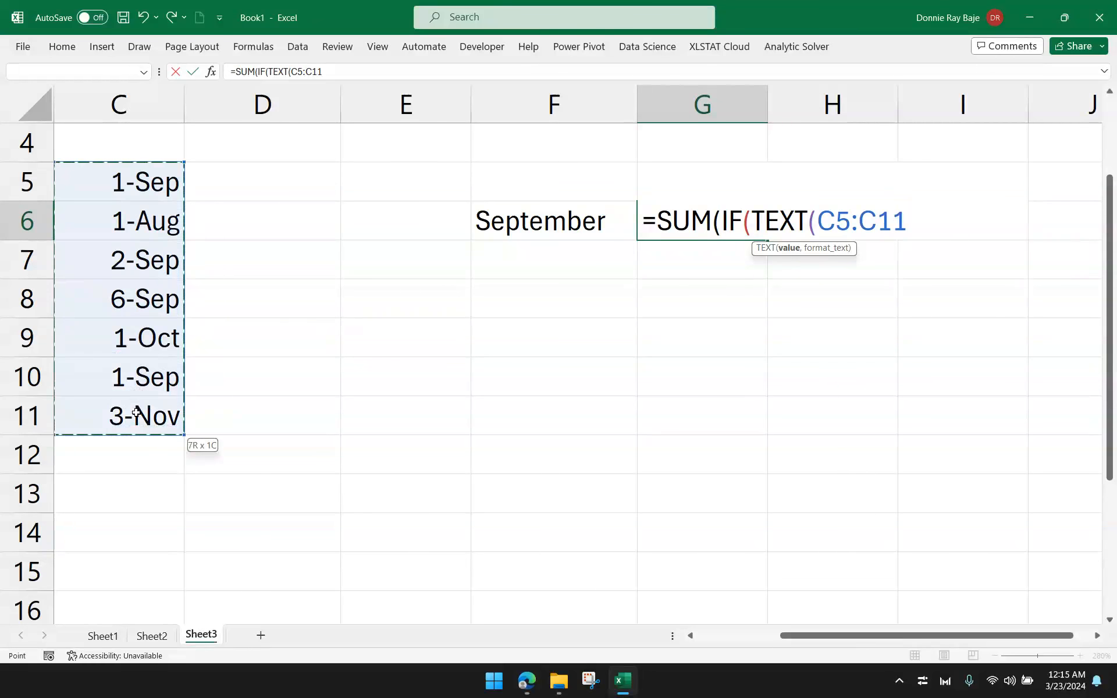
text(,",)
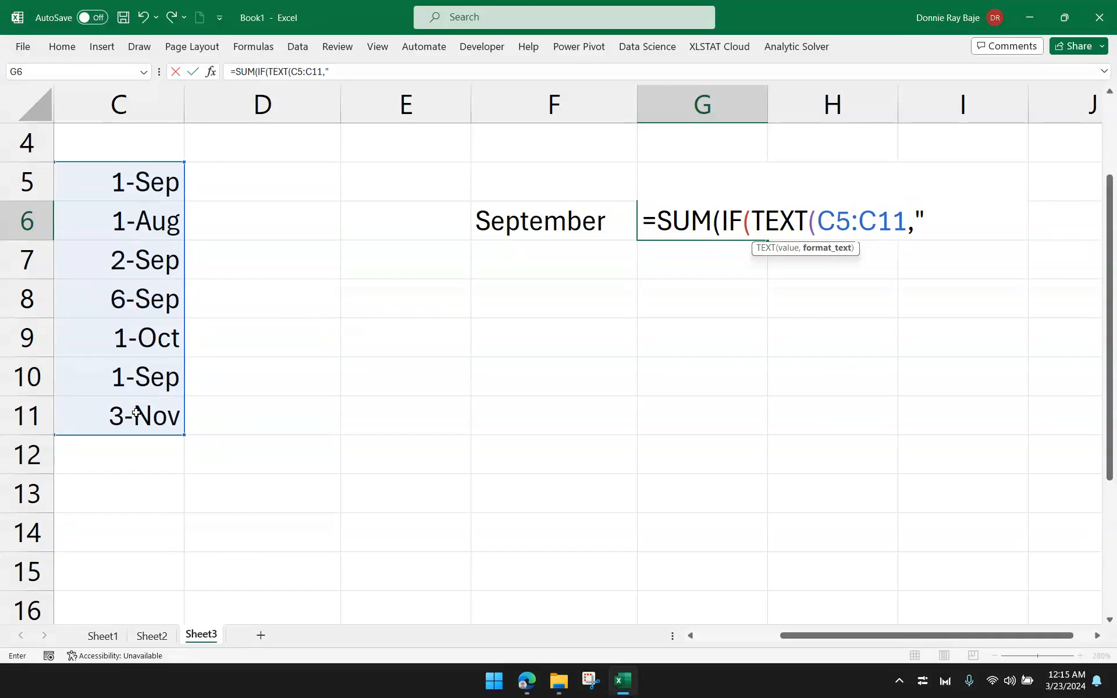
text(mmmm"))
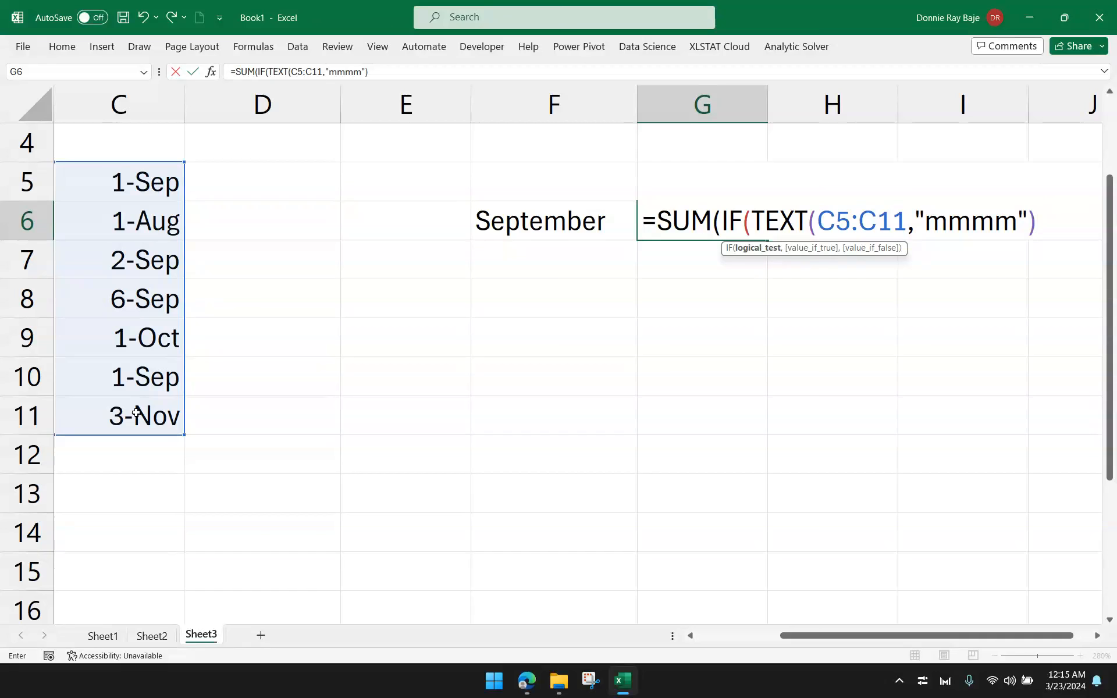
drag(752, 220, 1036, 220)
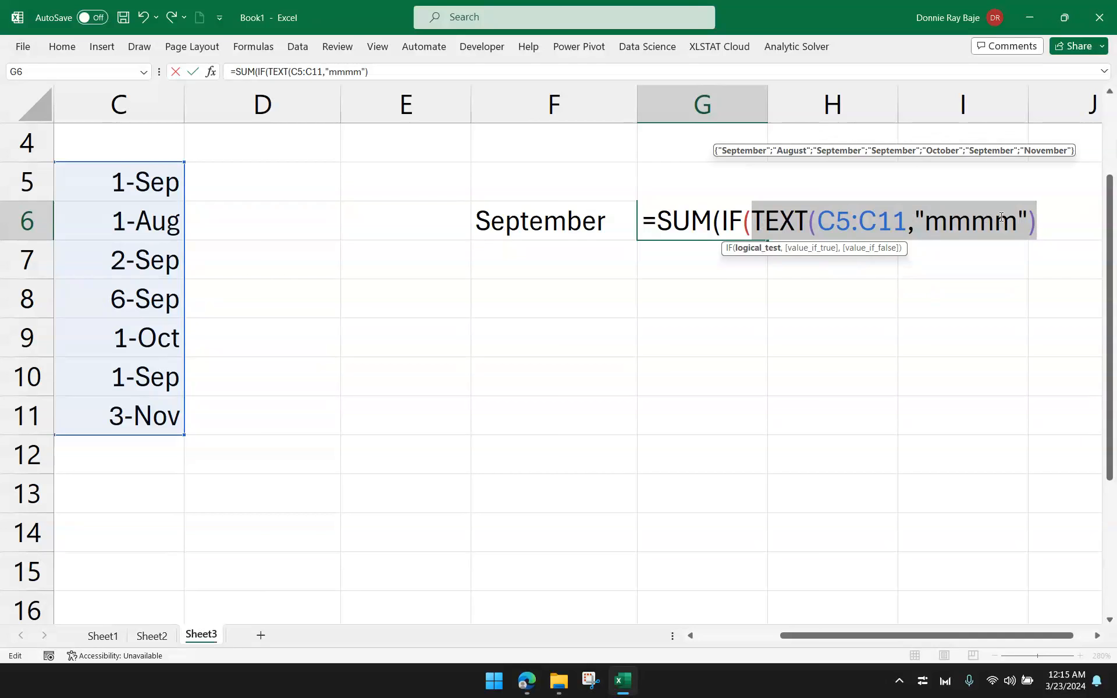
click(1038, 220)
Compare the TEXT expression with F6 and close the IF with 1 for true and 0 for false
text(=)
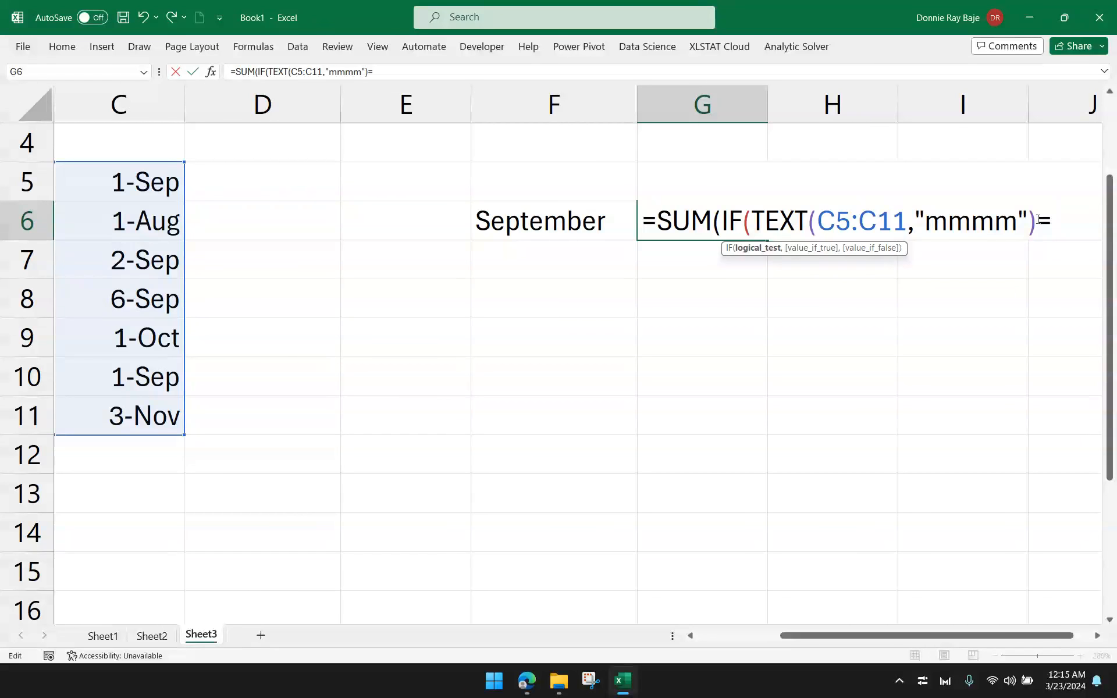
click(550, 229)
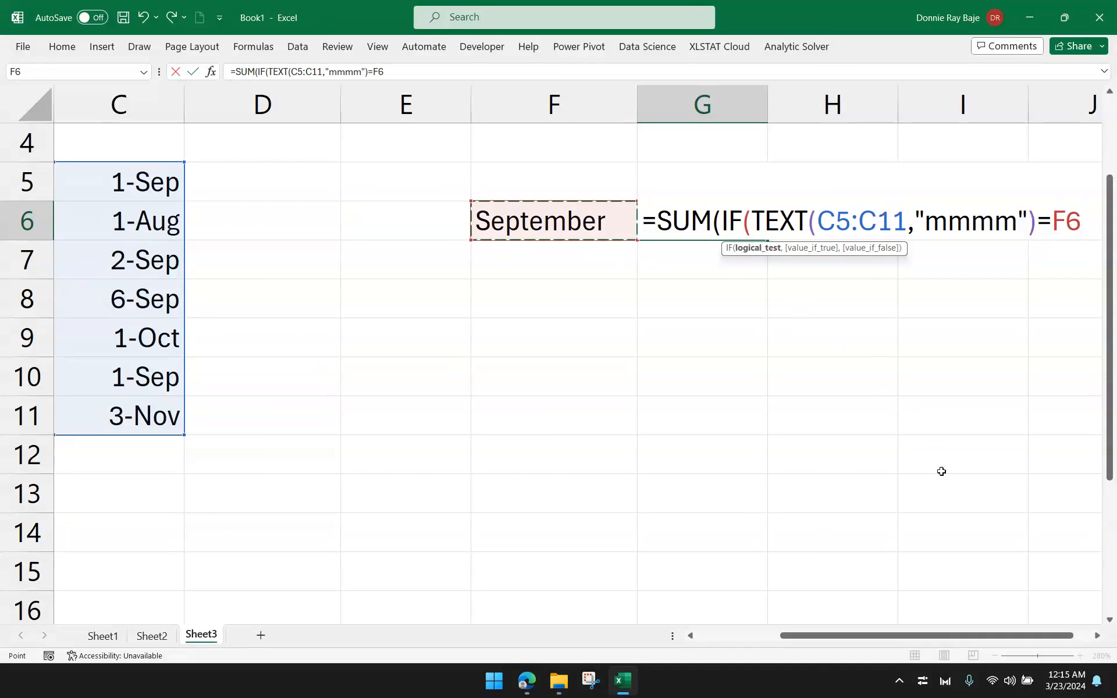
text(,)
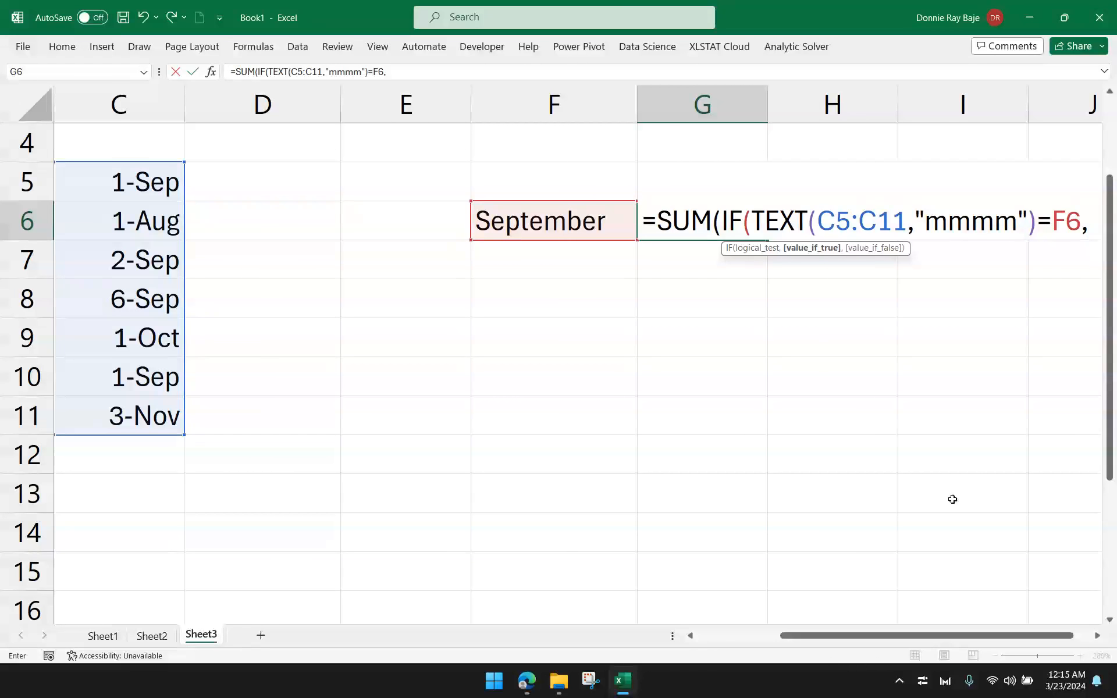
text(1,)
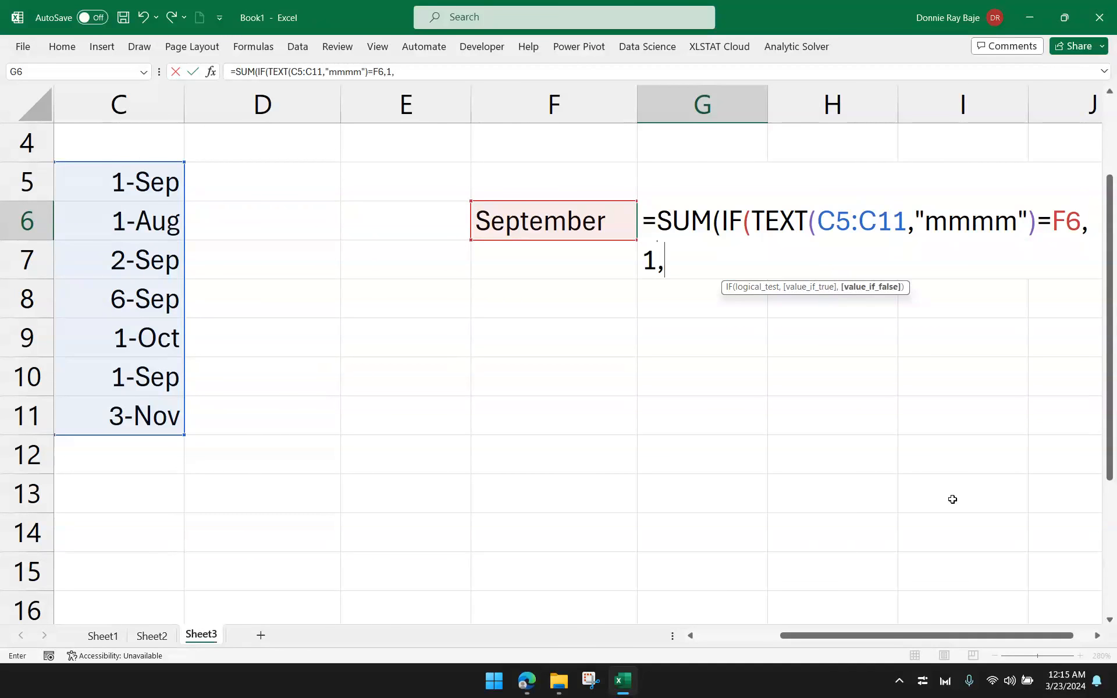
text(0))
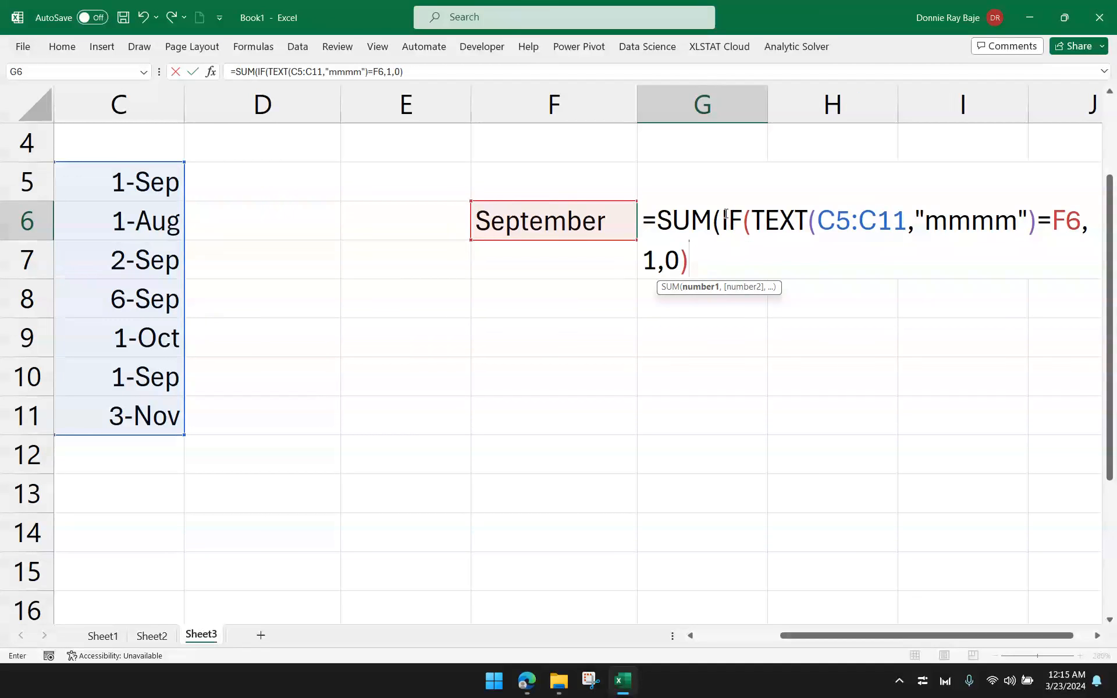
Strip the SUM wrapper from the formula in G6 and enter it as =IF(TEXT(C5:C11,"mmmm")=F6,1,0)
click(723, 218)
key(BackSpace)
key(BackSpace)
key(BackSpace)
key(BackSpace)
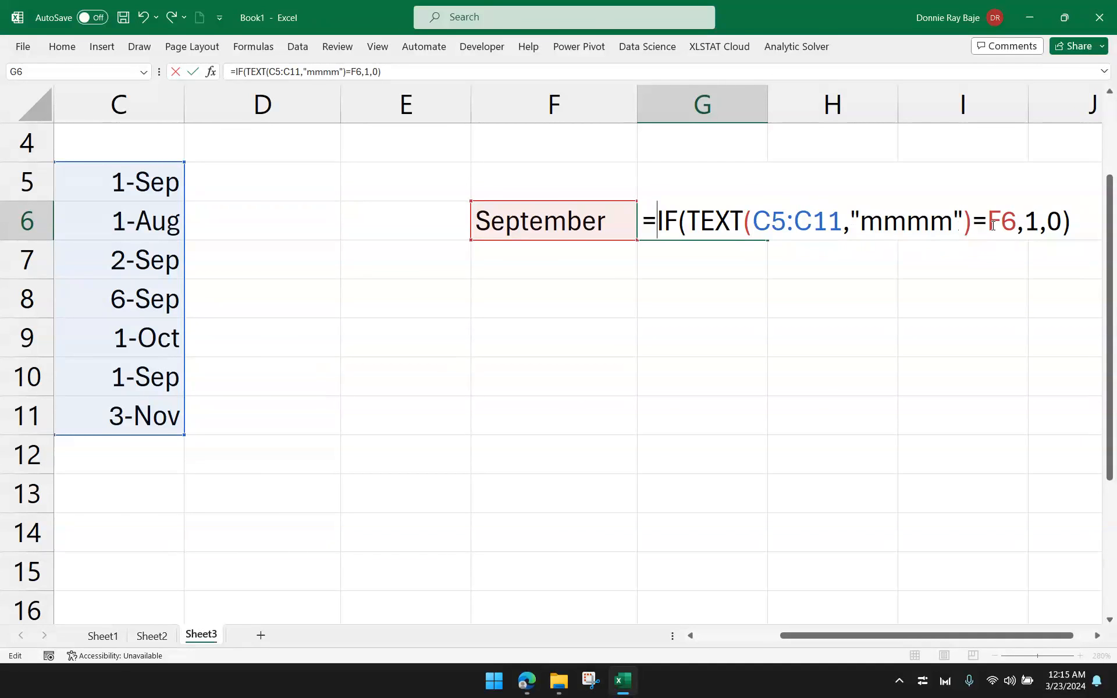
double_click(1031, 222)
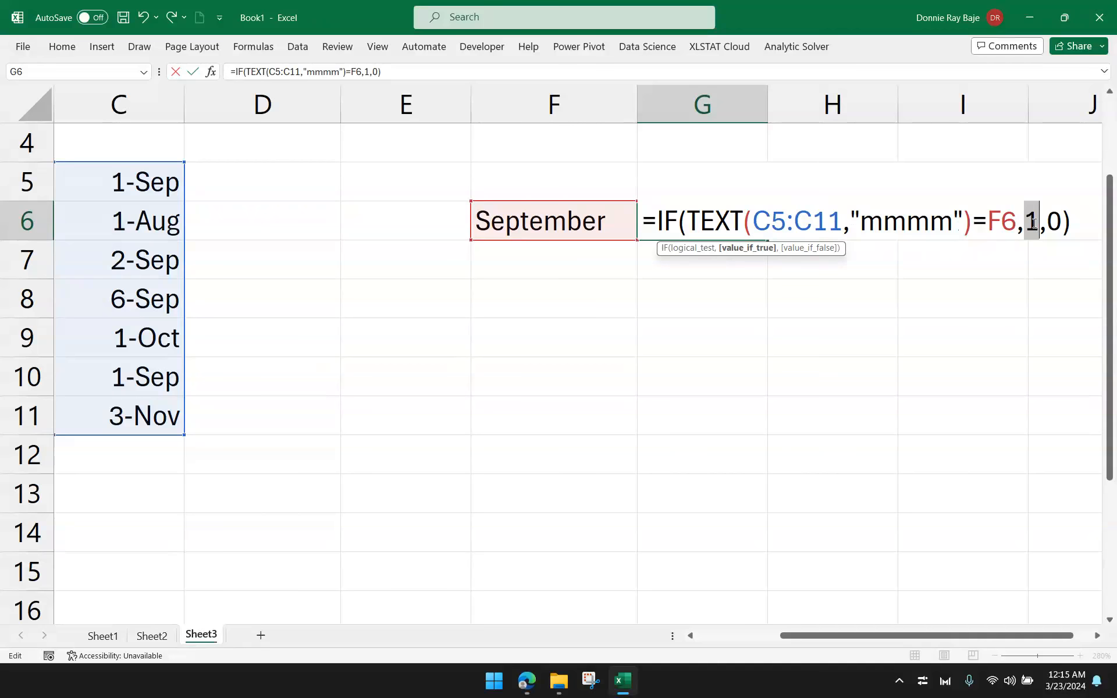
double_click(1056, 222)
click(1072, 231)
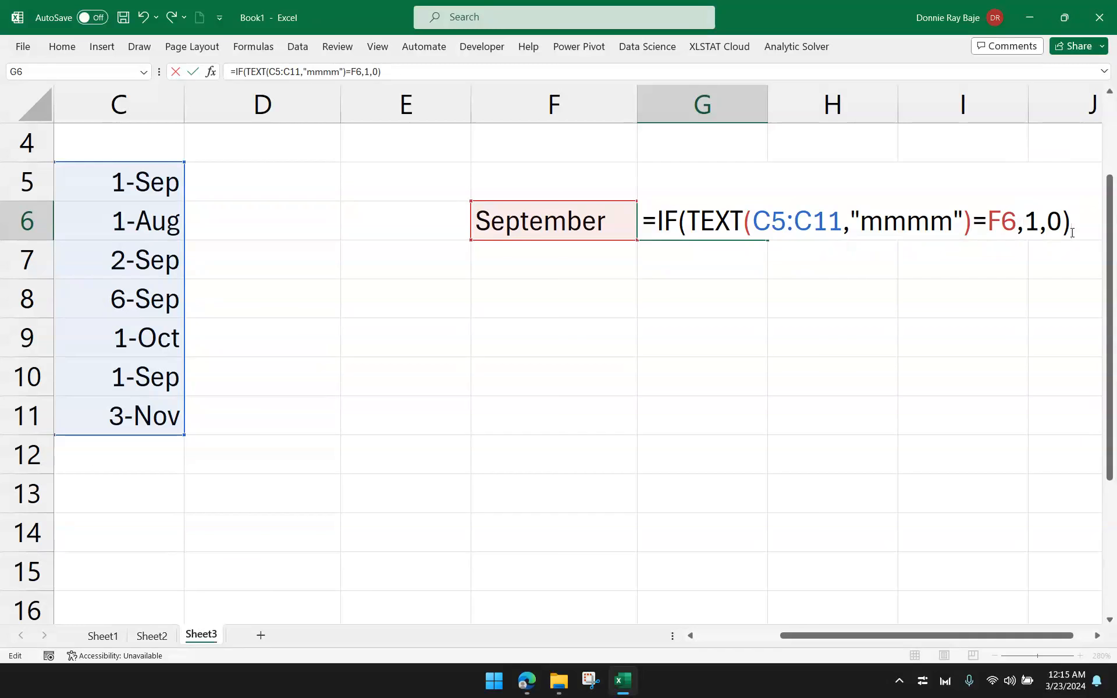
key(Return)
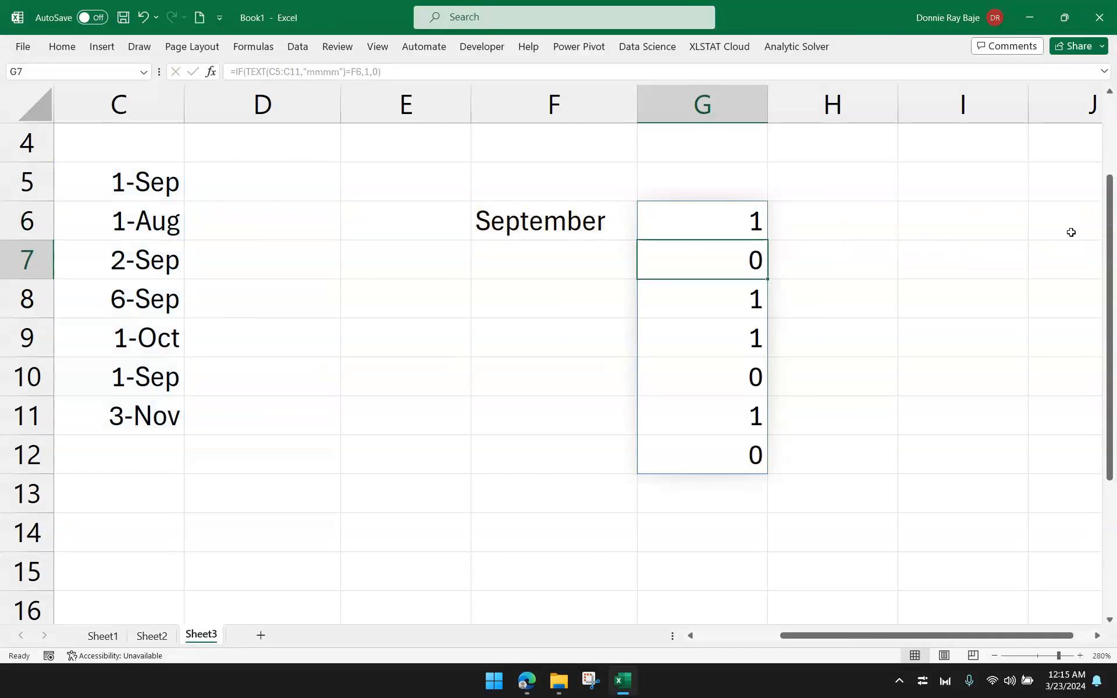
Compare the dates in C5:C11 with the IF formula's spilled results in G6:G12
click(733, 213)
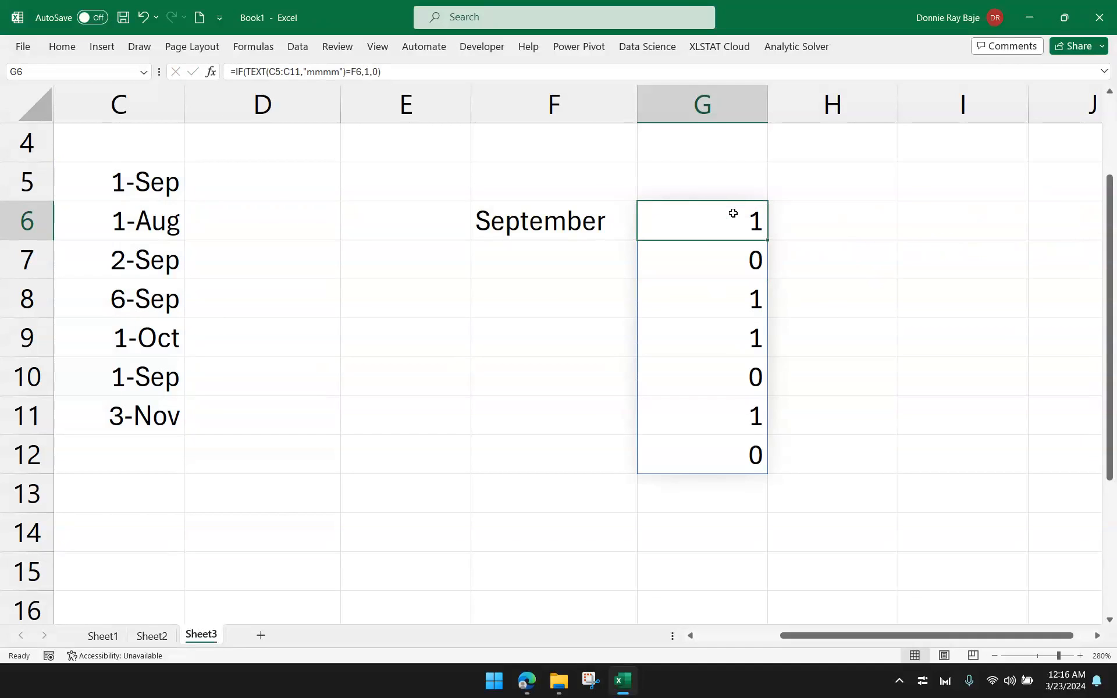
drag(134, 192, 155, 396)
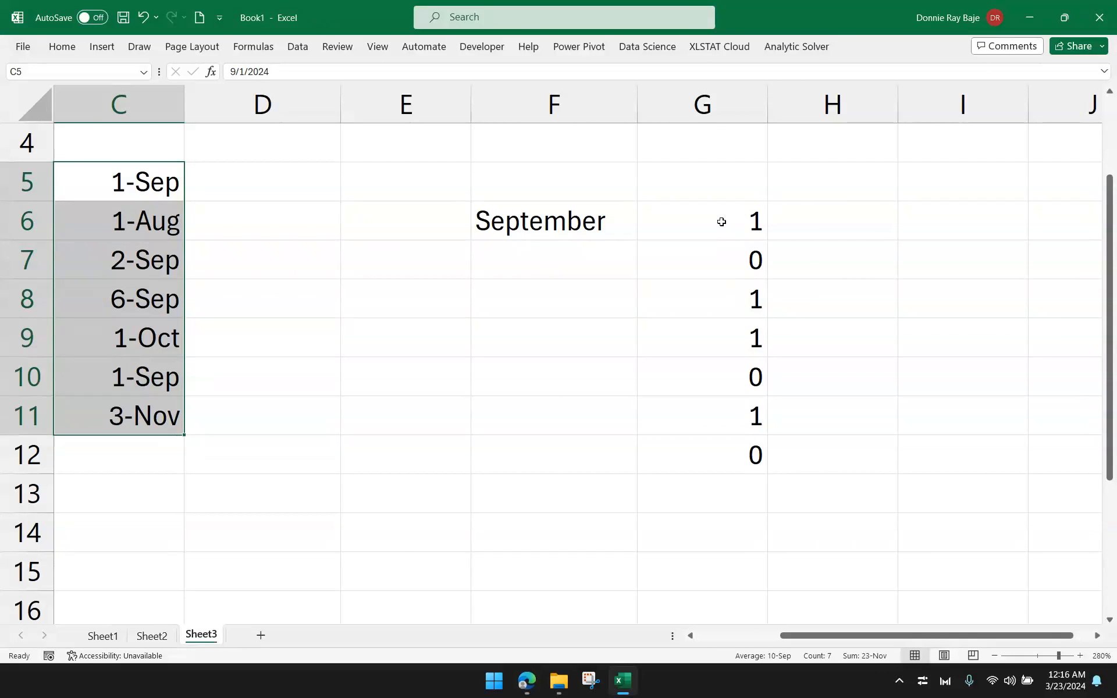
drag(721, 220, 703, 414)
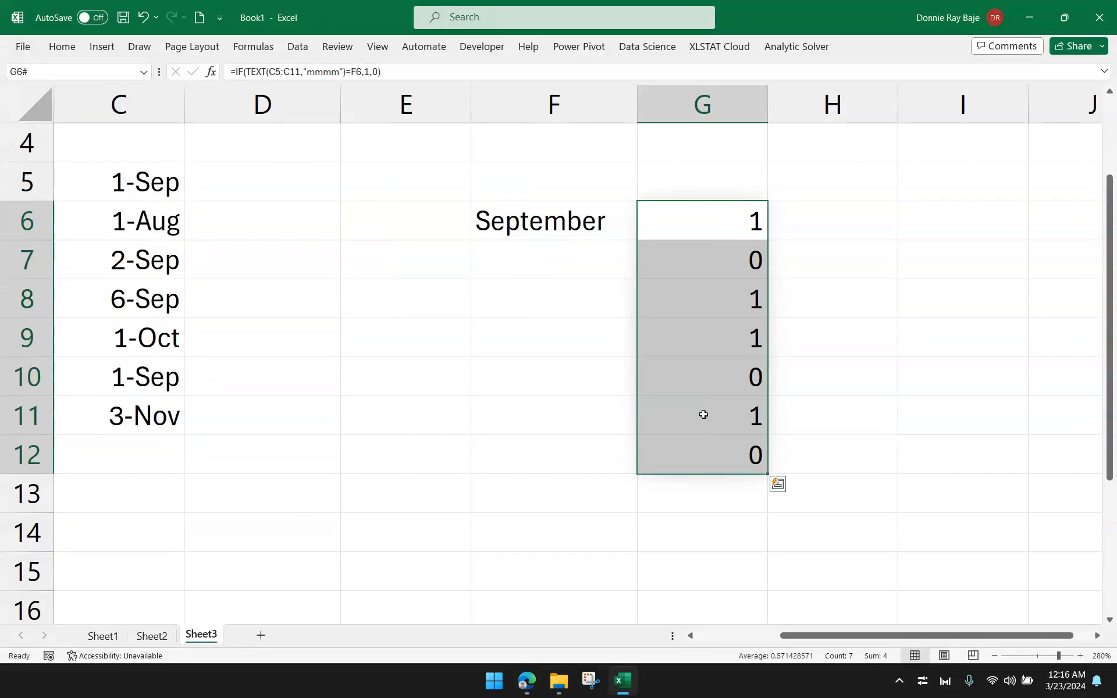
click(739, 224)
click(142, 188)
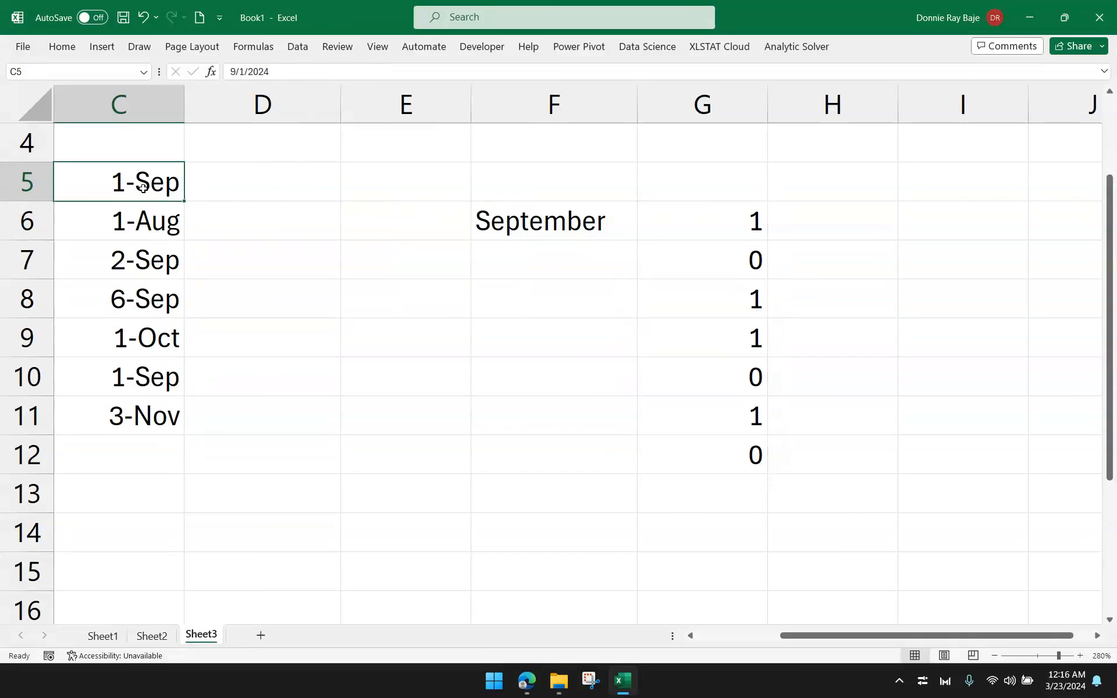
Match the 1s and 0s spilled in G6:G12 with the September dates in column C and review the IF formula in G6
click(707, 252)
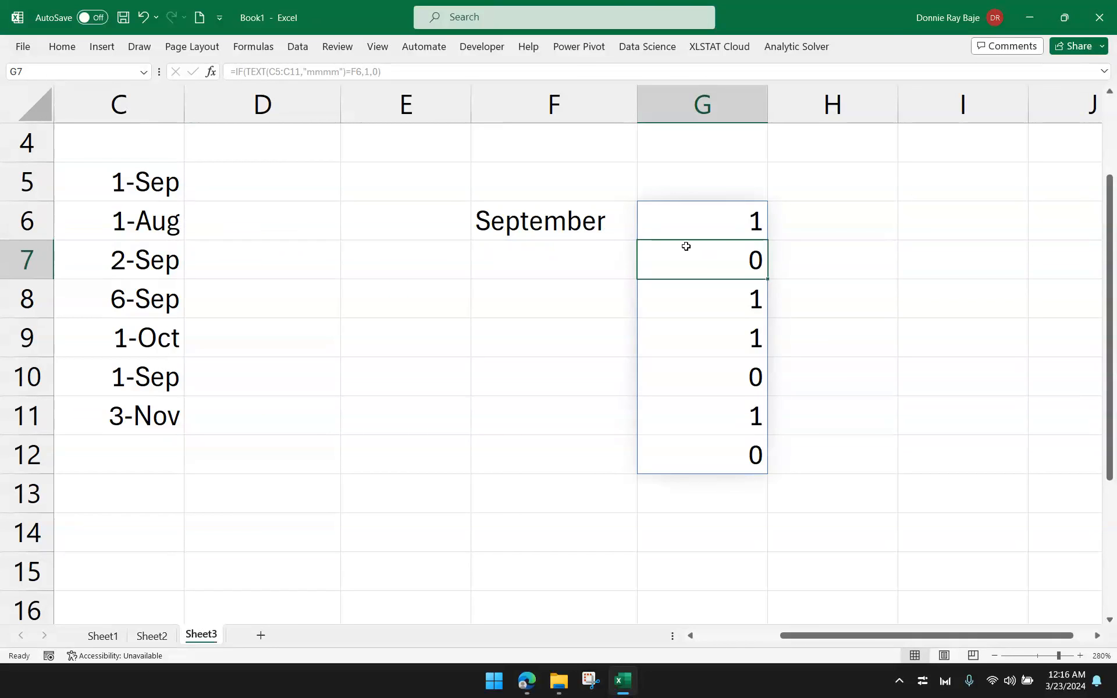
click(710, 223)
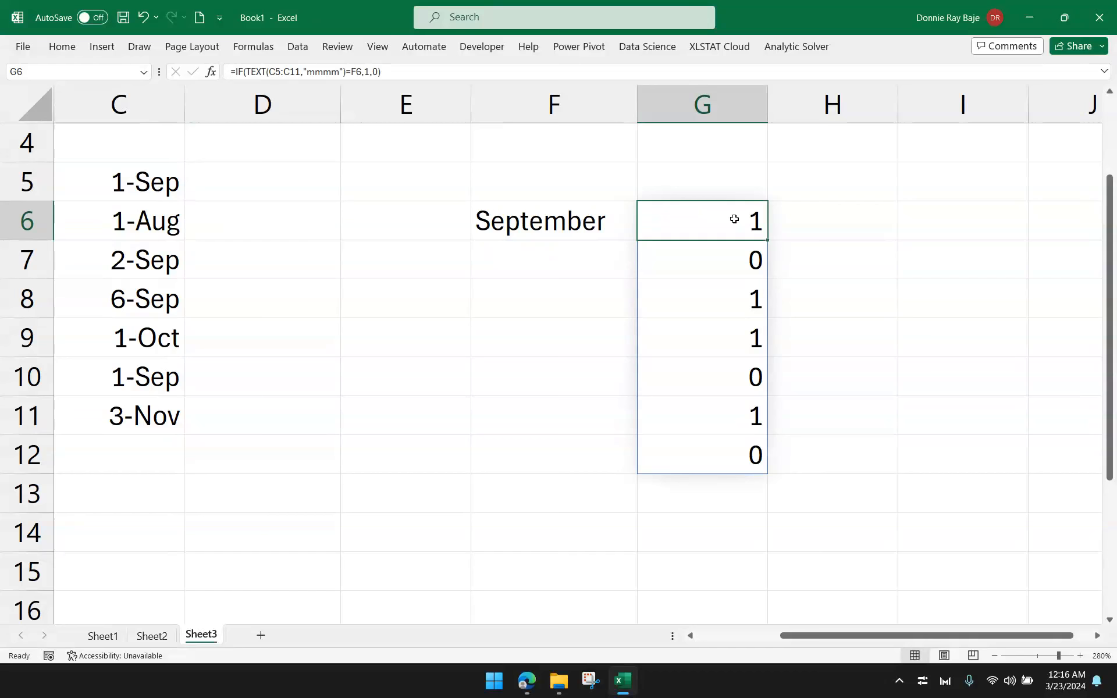
click(730, 301)
click(727, 333)
click(724, 406)
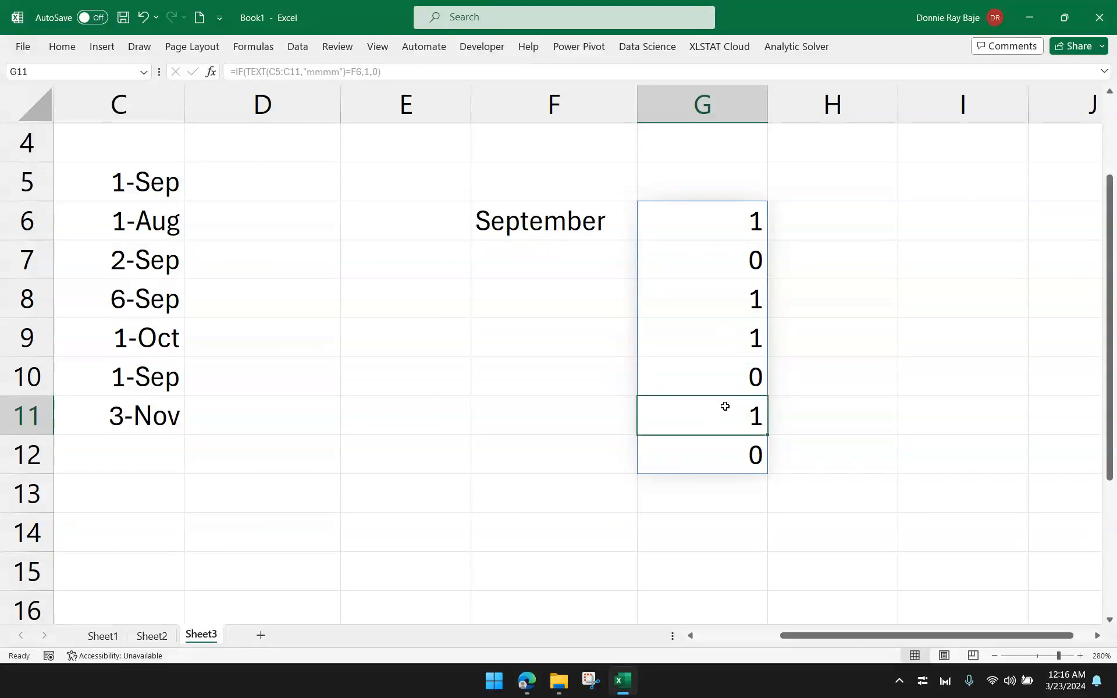
click(146, 185)
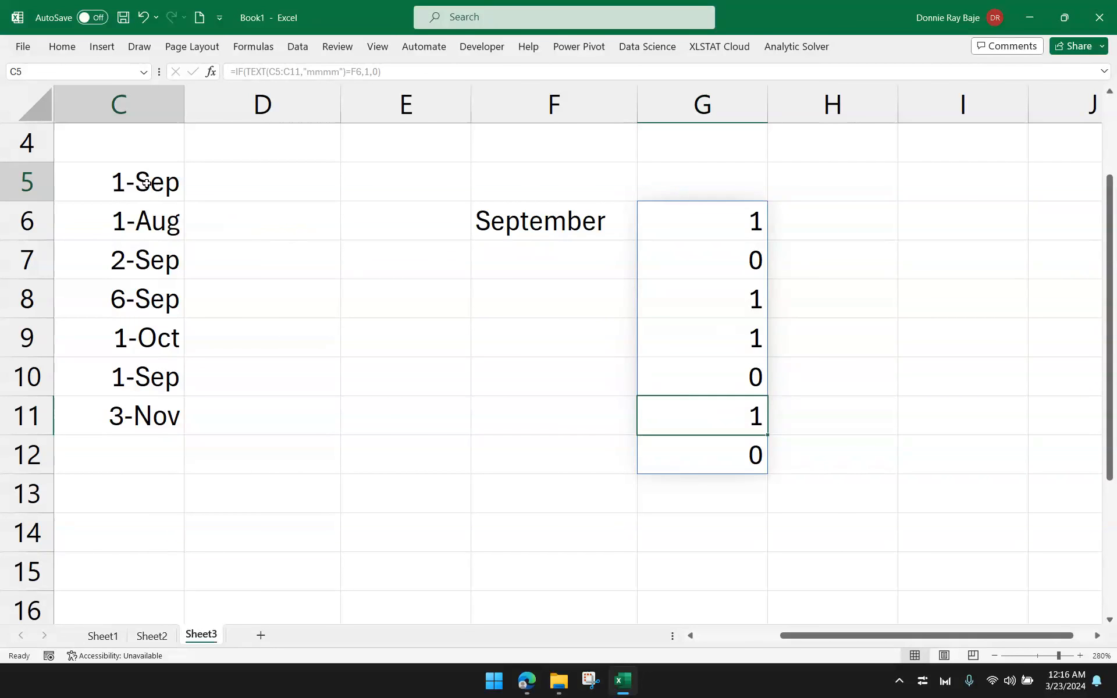
click(163, 257)
click(161, 294)
click(159, 373)
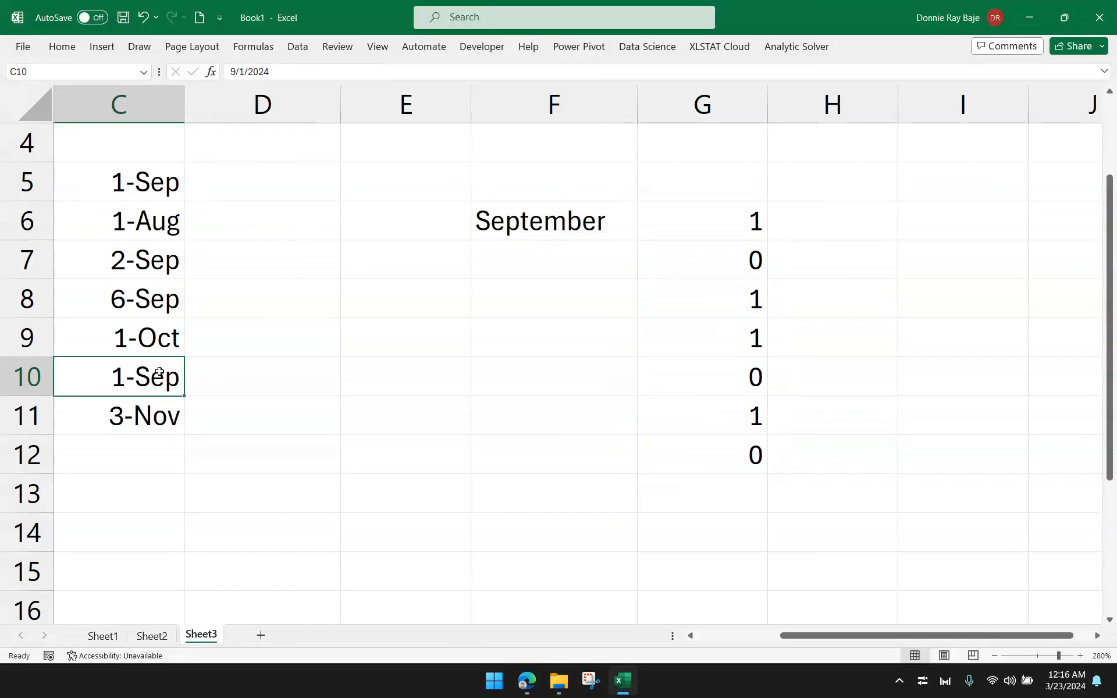
click(726, 220)
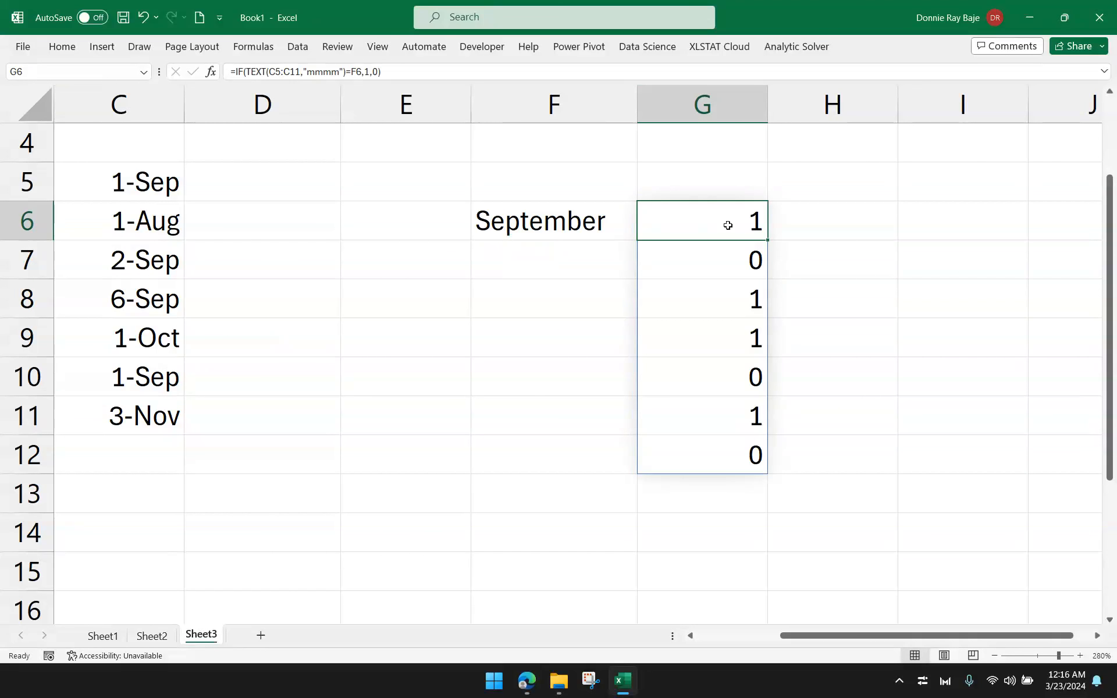
double_click(727, 225)
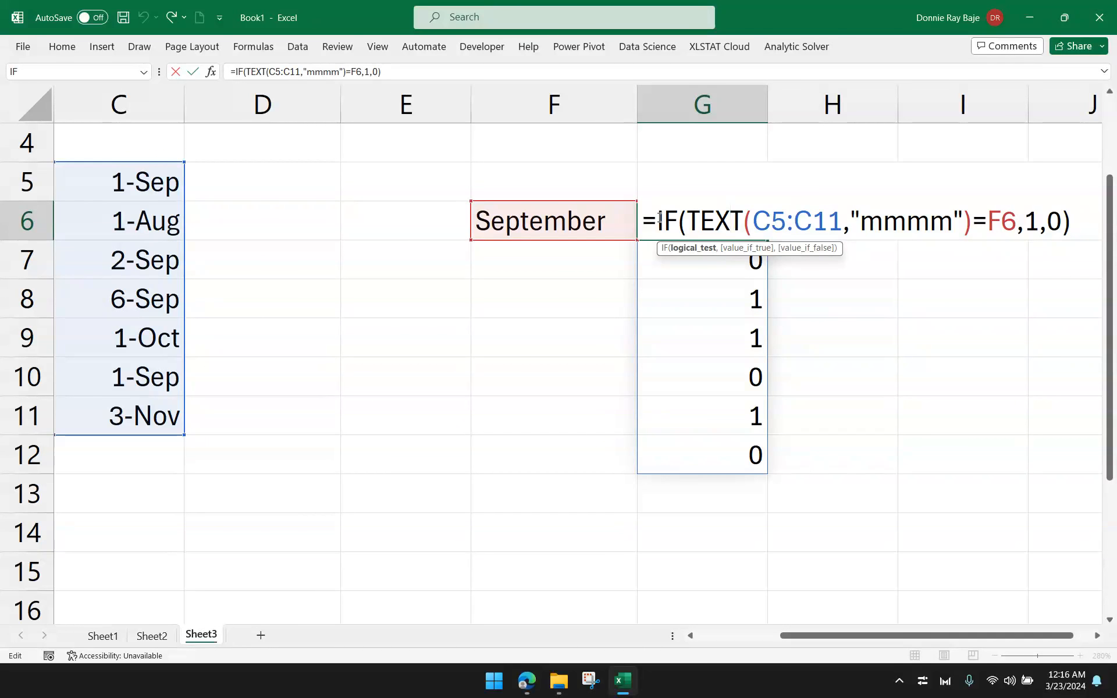
key(Return)
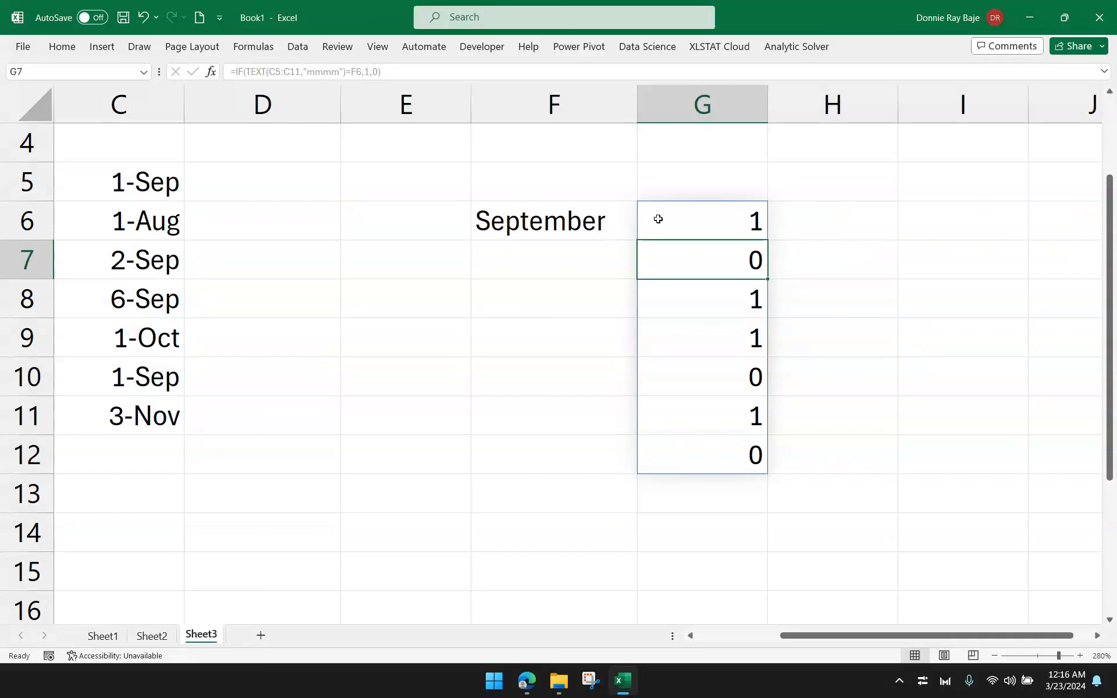
Wrap the IF formula in G6 in SUM and enter it as =SUM(IF(TEXT(C5:C11,"mmmm")=F6,1,0))
double_click(658, 219)
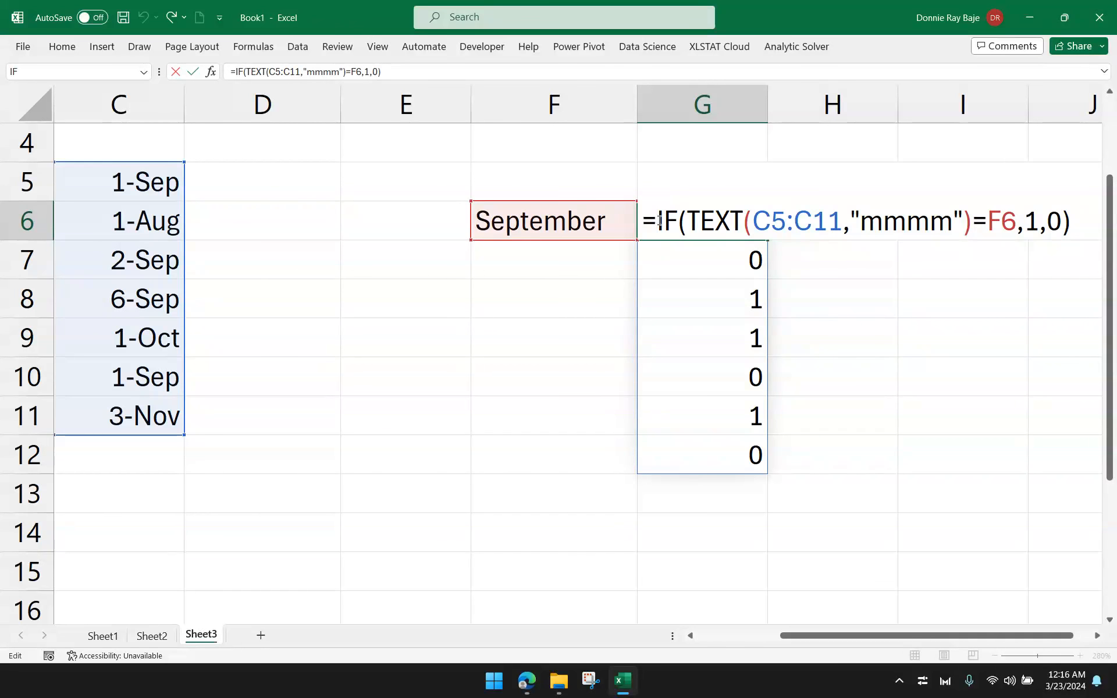
text(SUM()
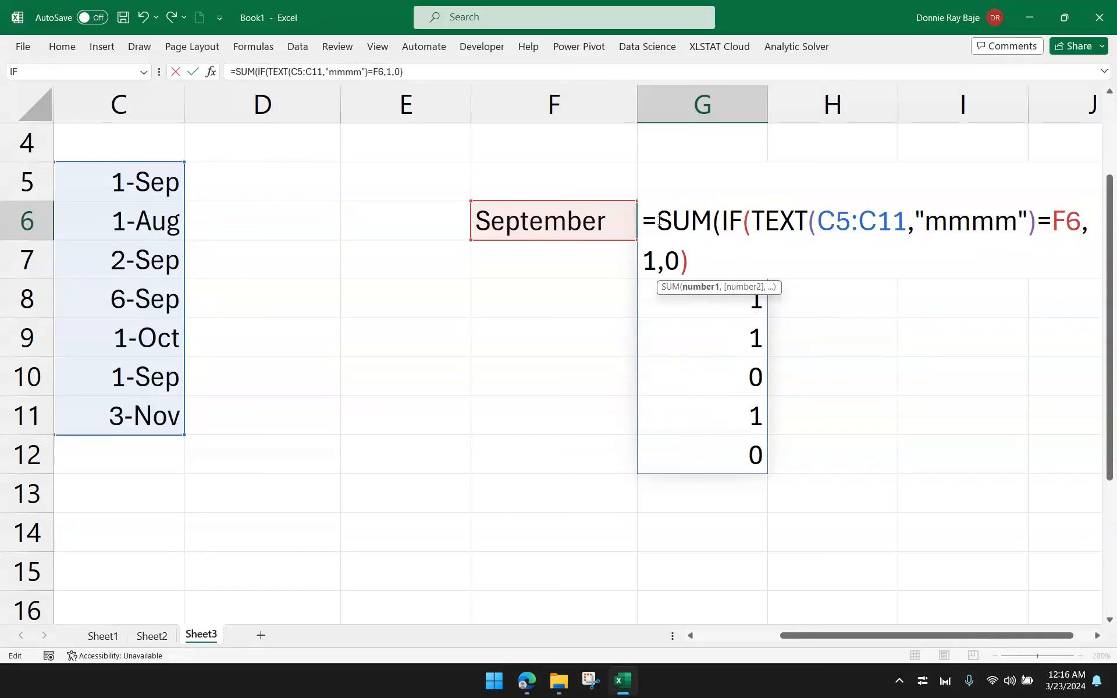
click(706, 257)
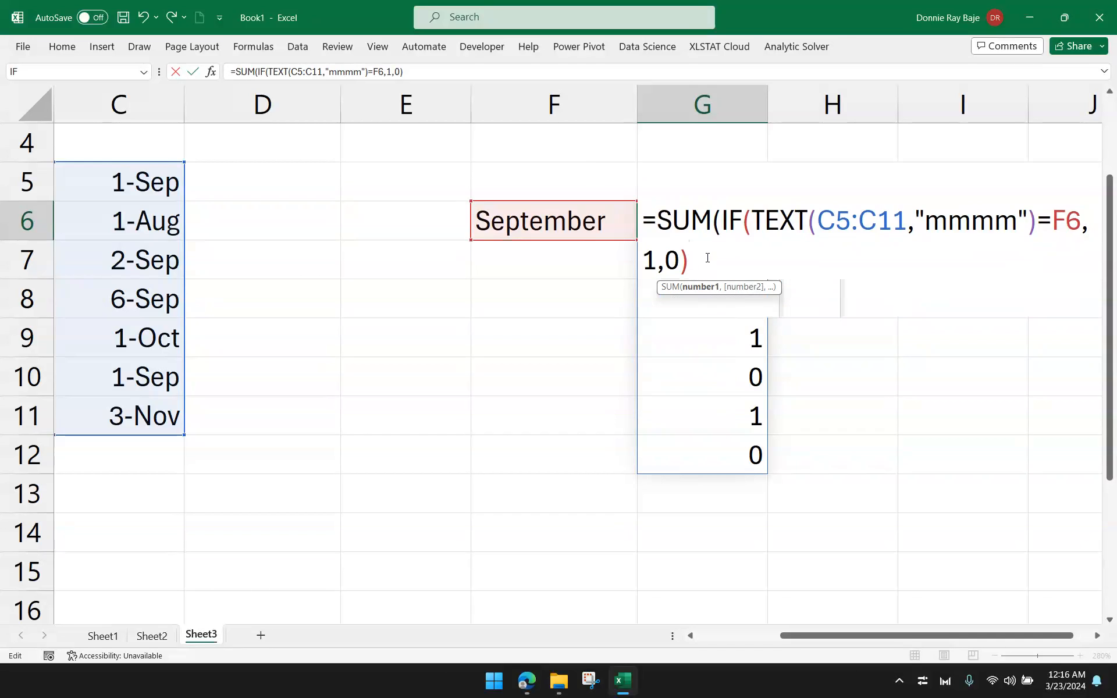
text())
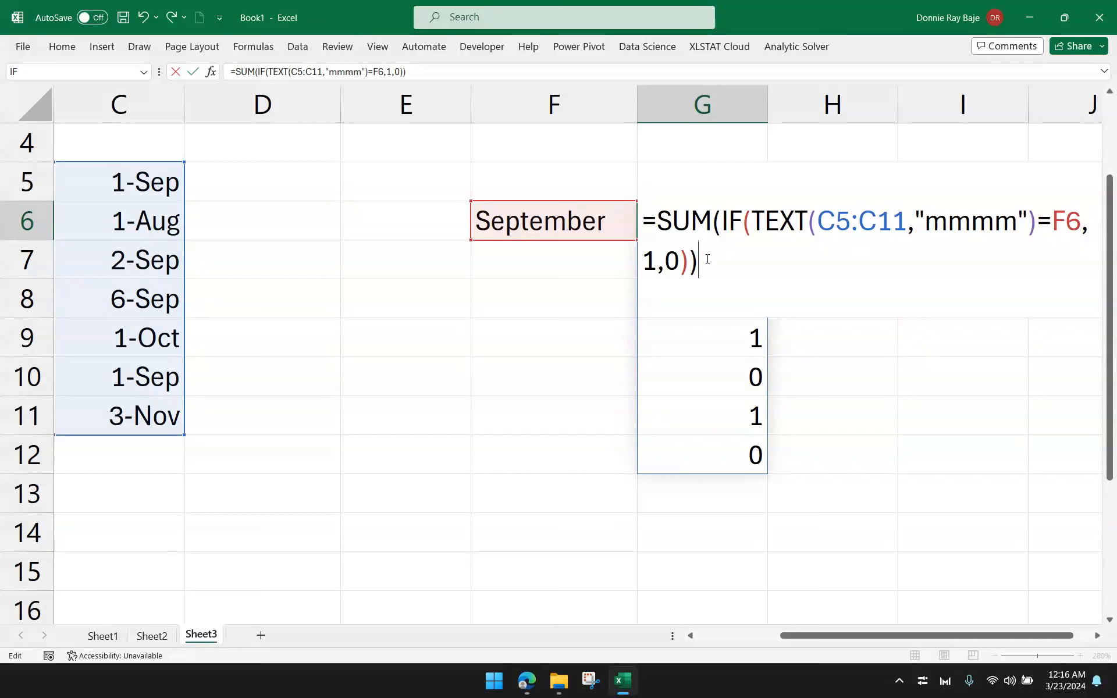
key(Return)
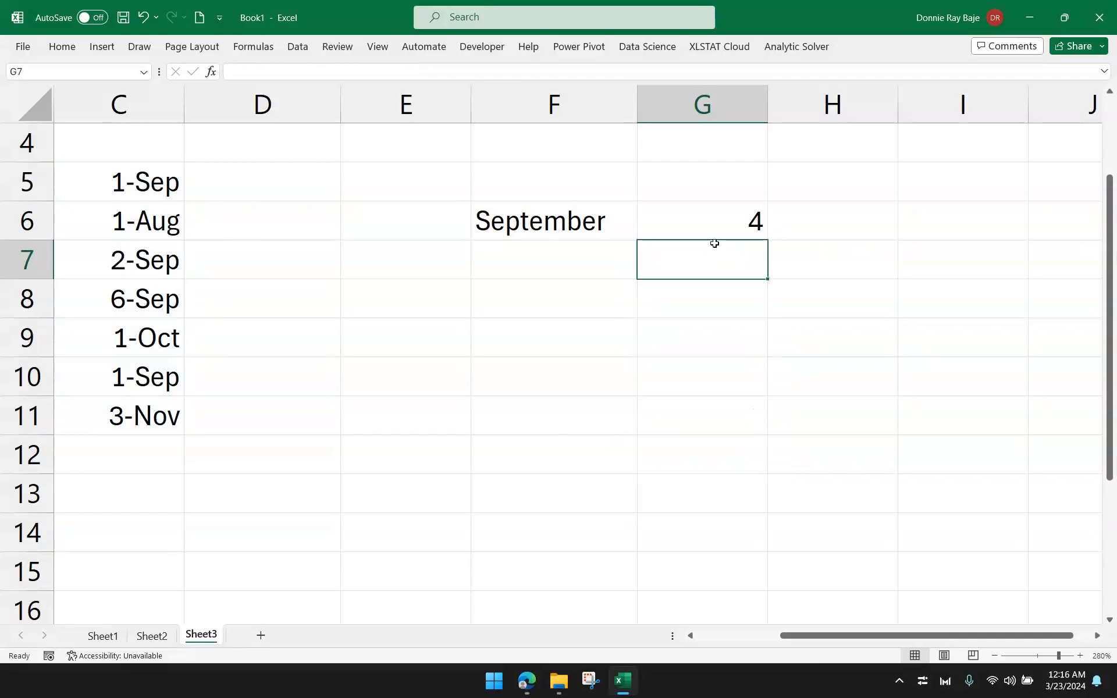
Review the SUM formula in G6 and re-enter it as a legacy array formula enclosed in curly braces
click(715, 228)
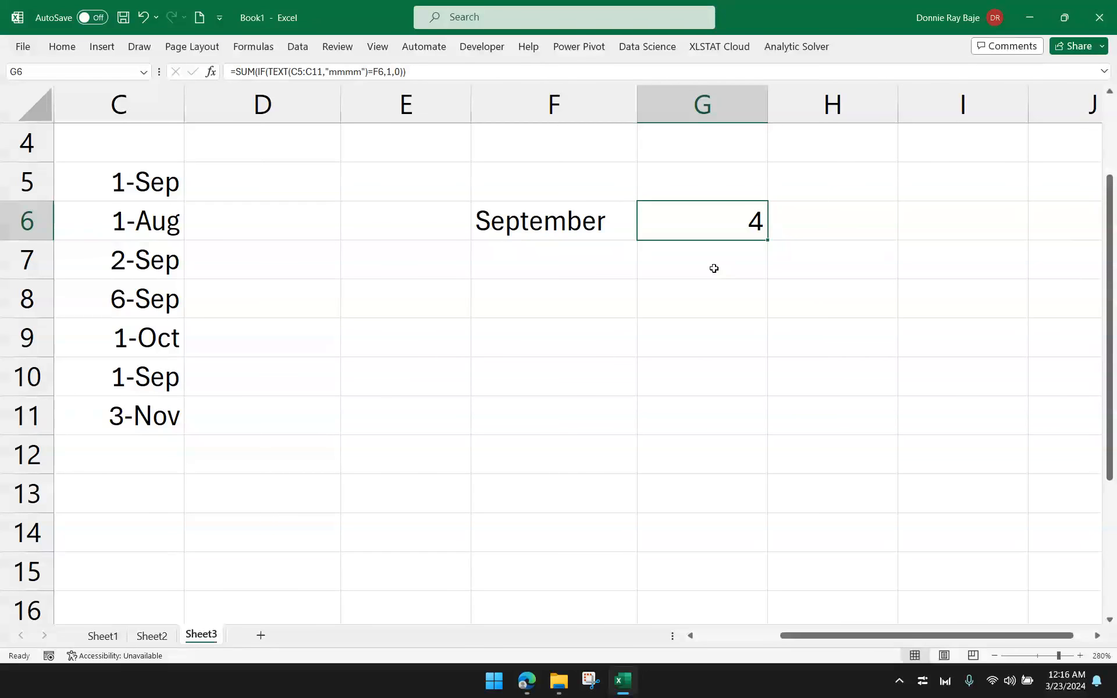
double_click(713, 230)
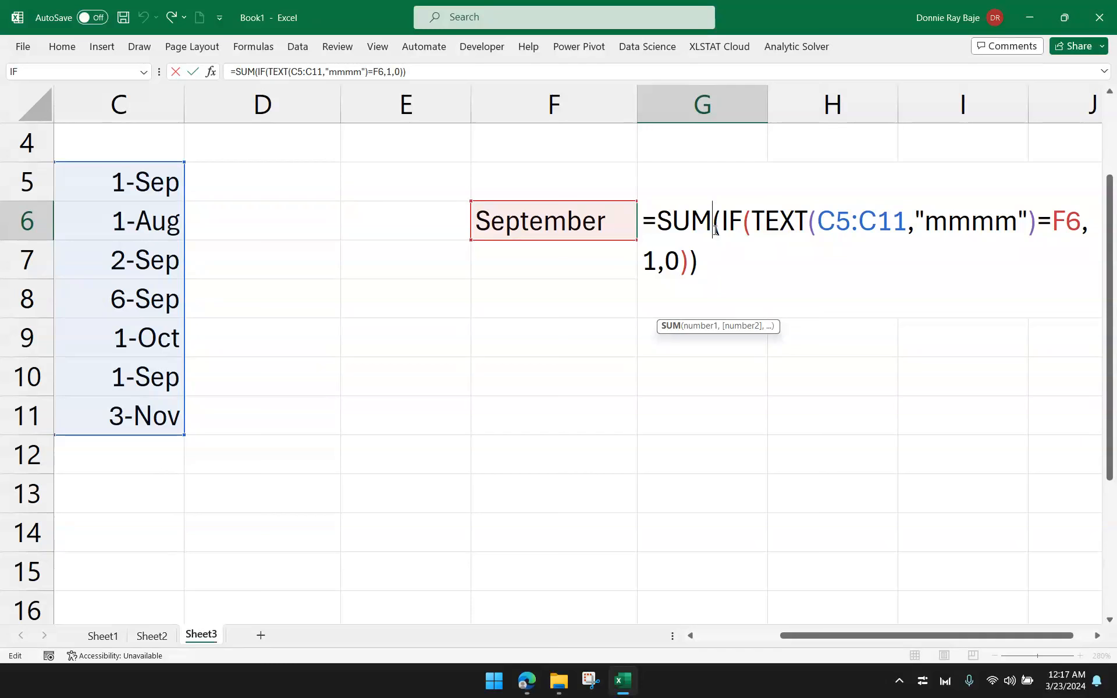
key(Return)
click(713, 230)
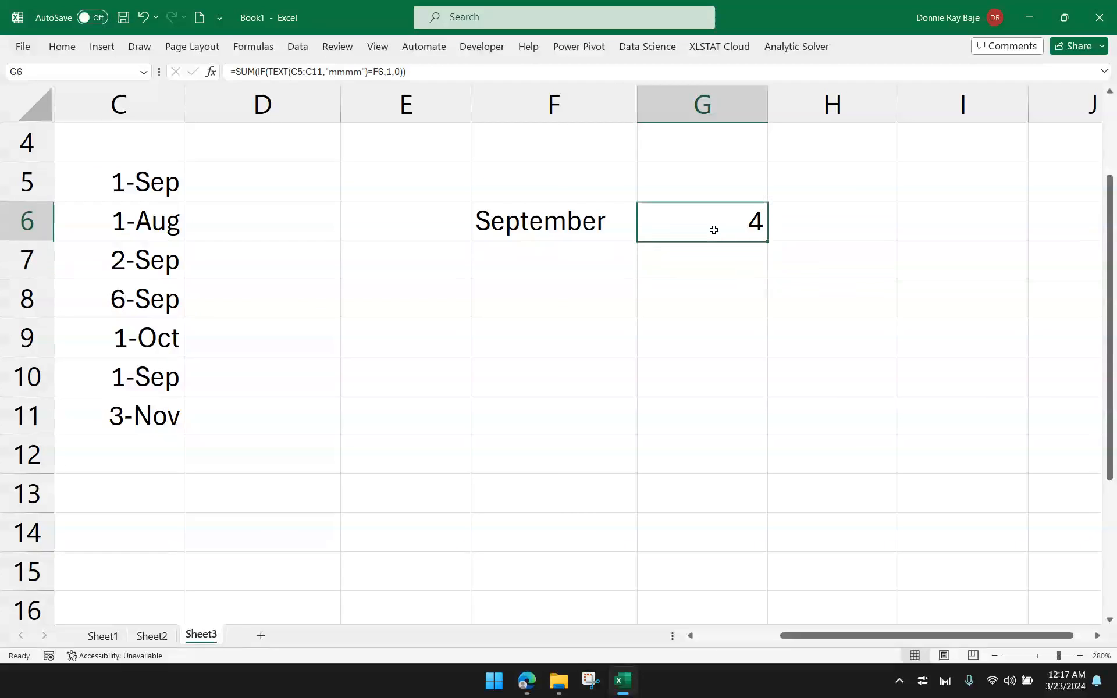
double_click(714, 229)
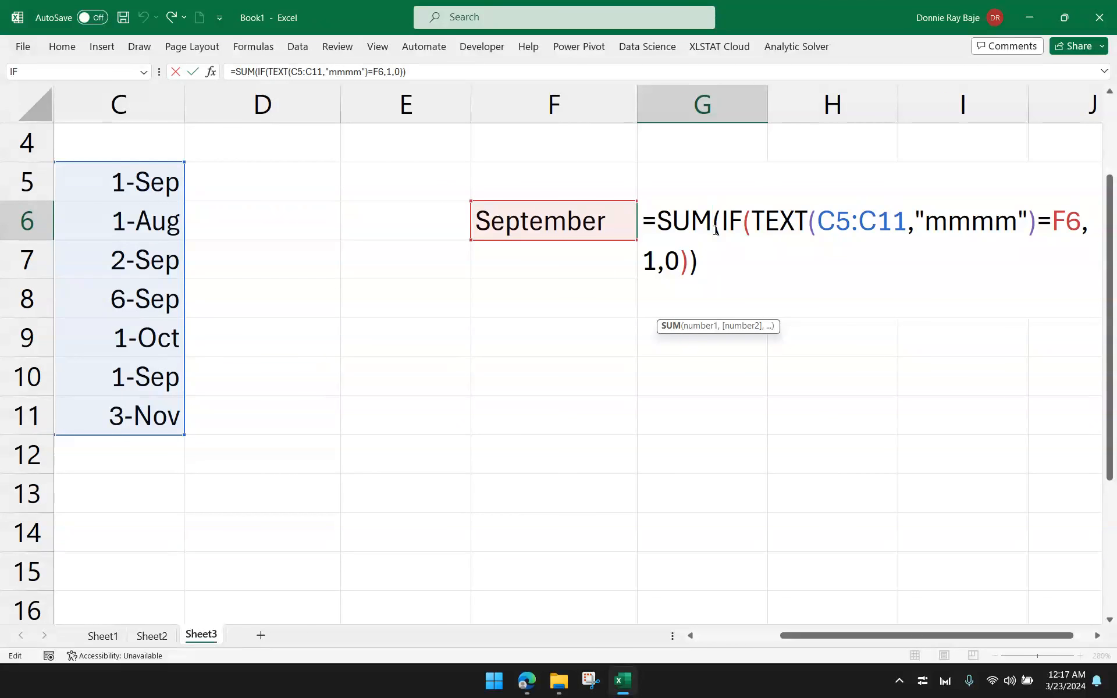
key(ctrl+shift+Return)
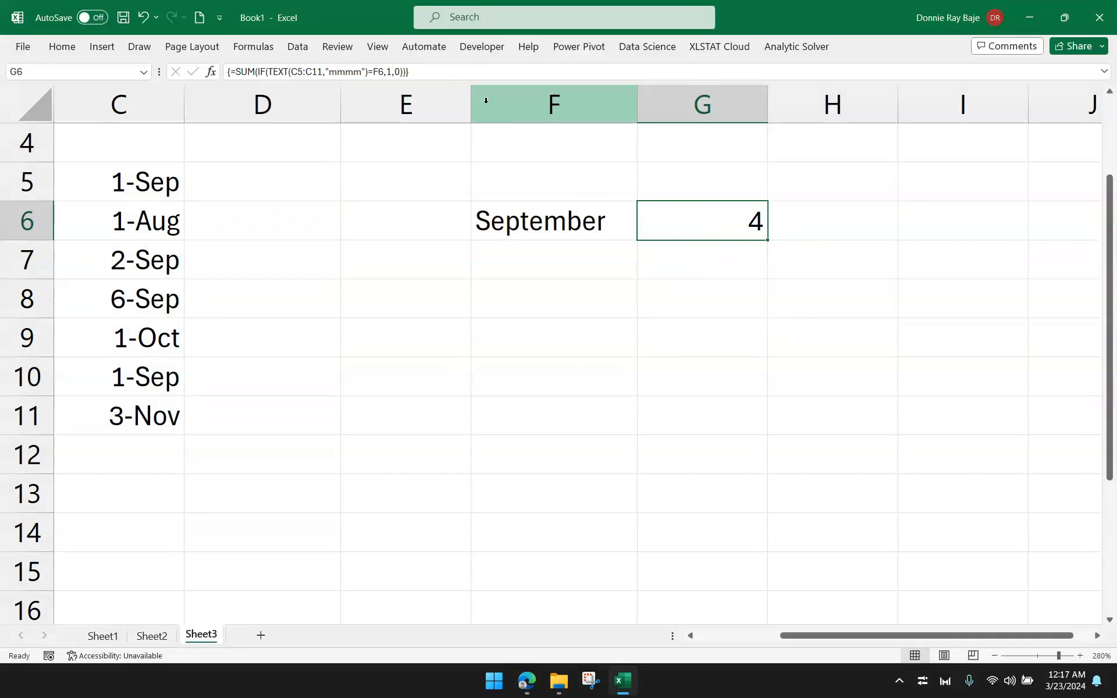
click(692, 272)
text(=FORM)
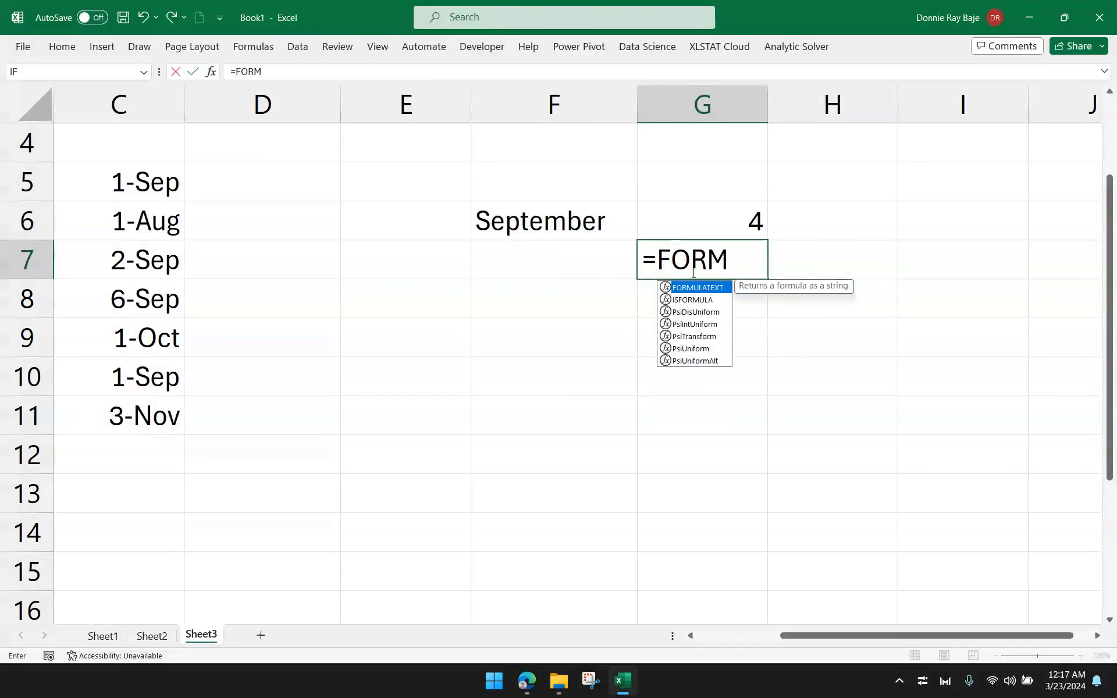
key(Escape)
key(Up)
key(Down)
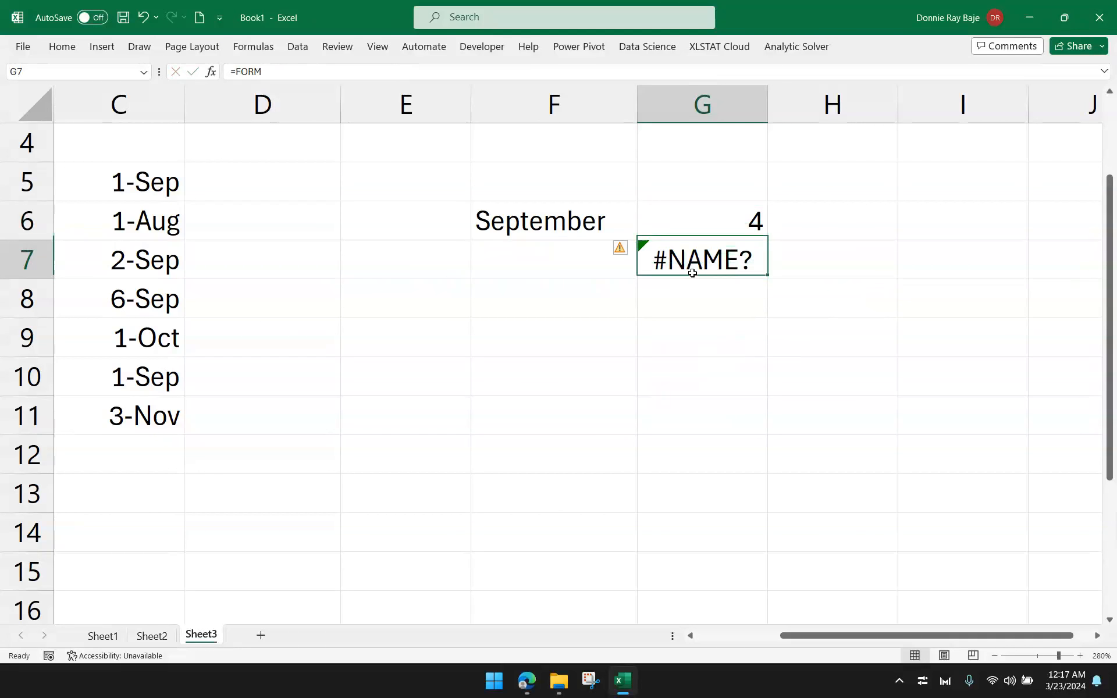
text(=form)
key(Escape)
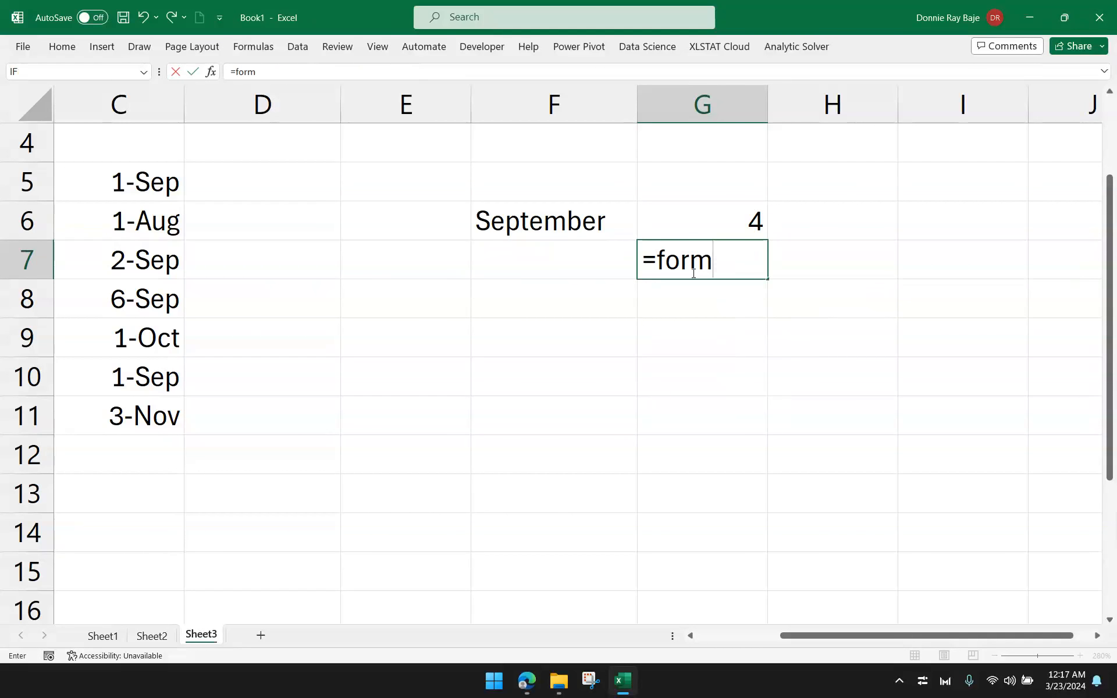
key(Right)
key(Left)
Enter =FORMULATEXT(G6) in G7 to show the text of the formula above it
text(=FOIR)
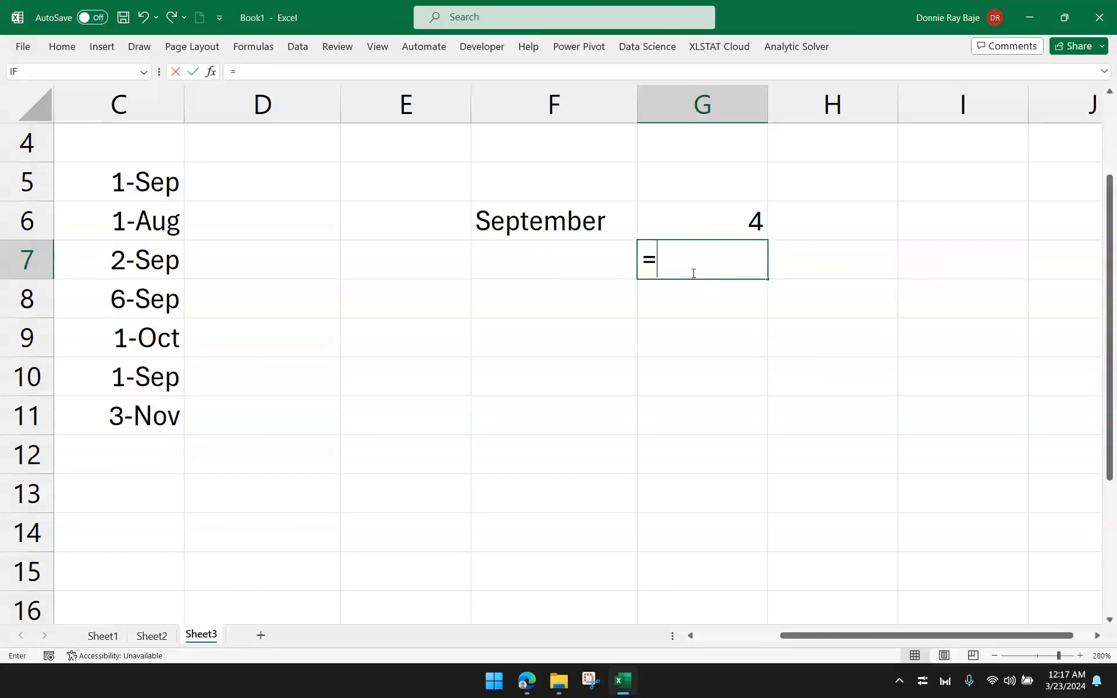
key(BackSpace)
key(BackSpace)
text(RMULA)
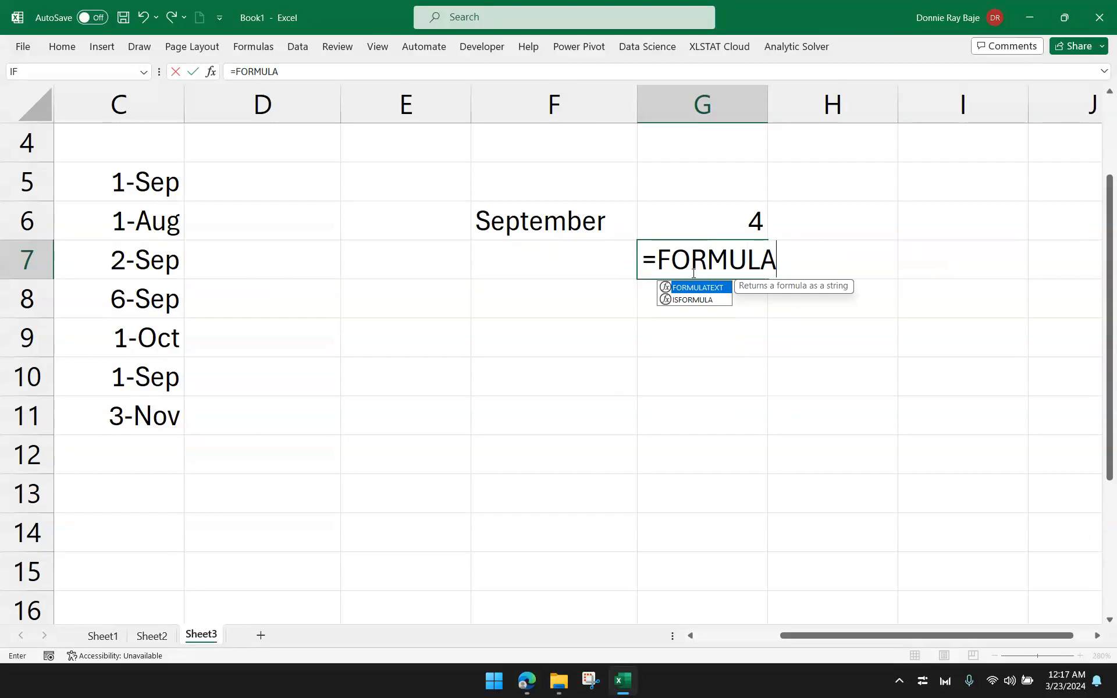
key(Tab)
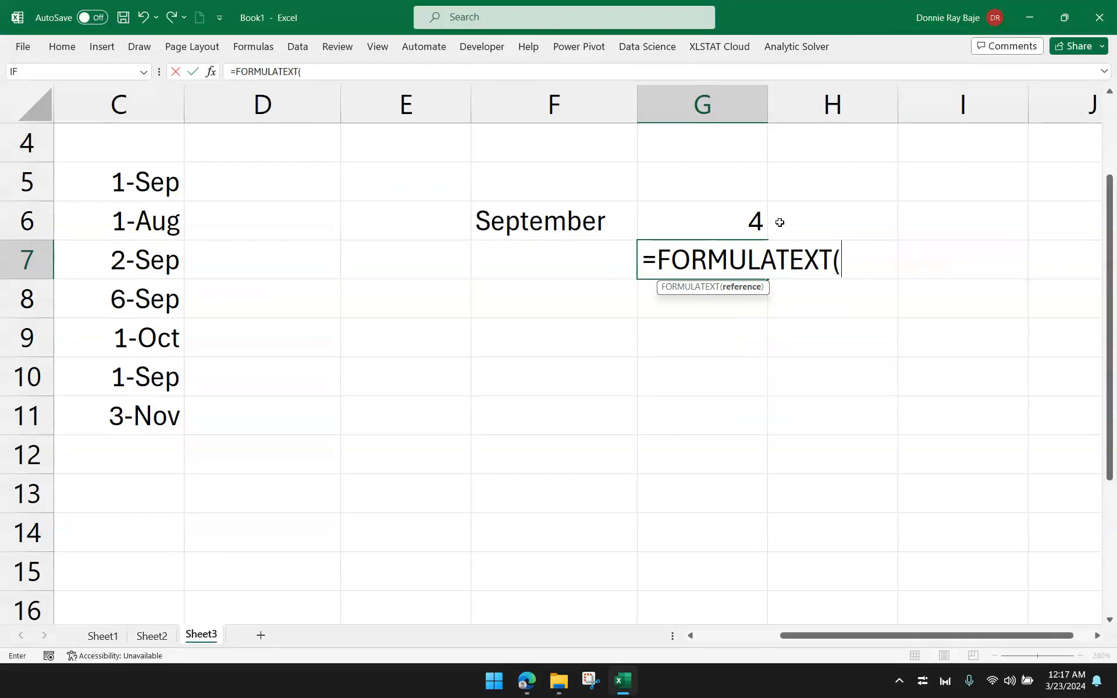
click(746, 216)
key(Return)
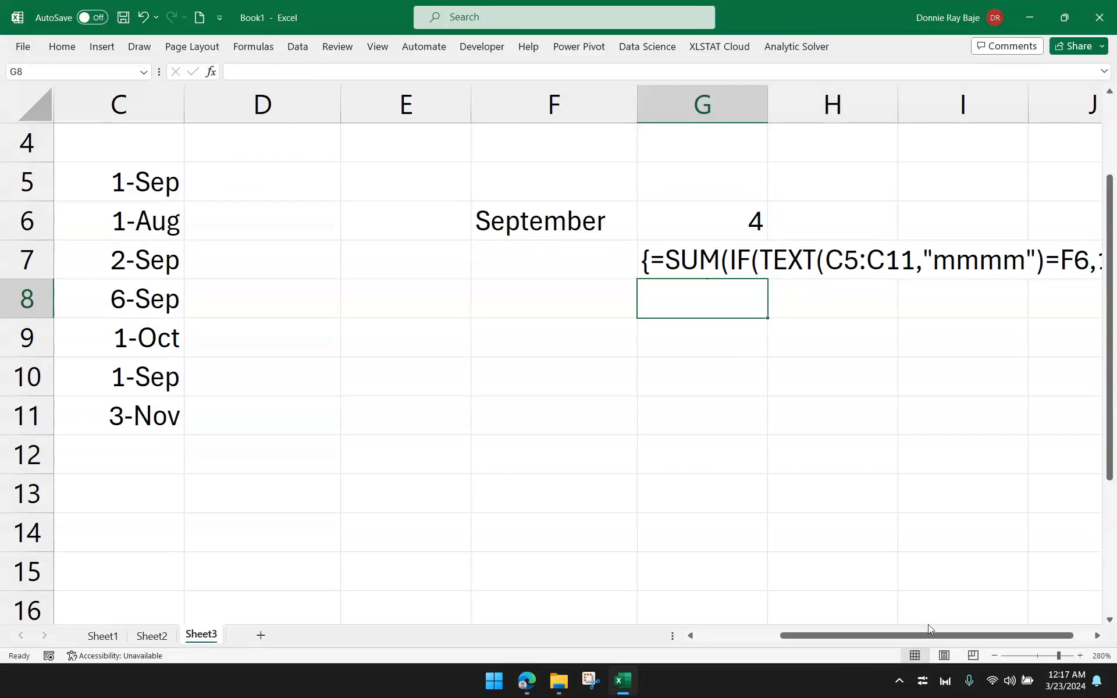
click(1096, 637)
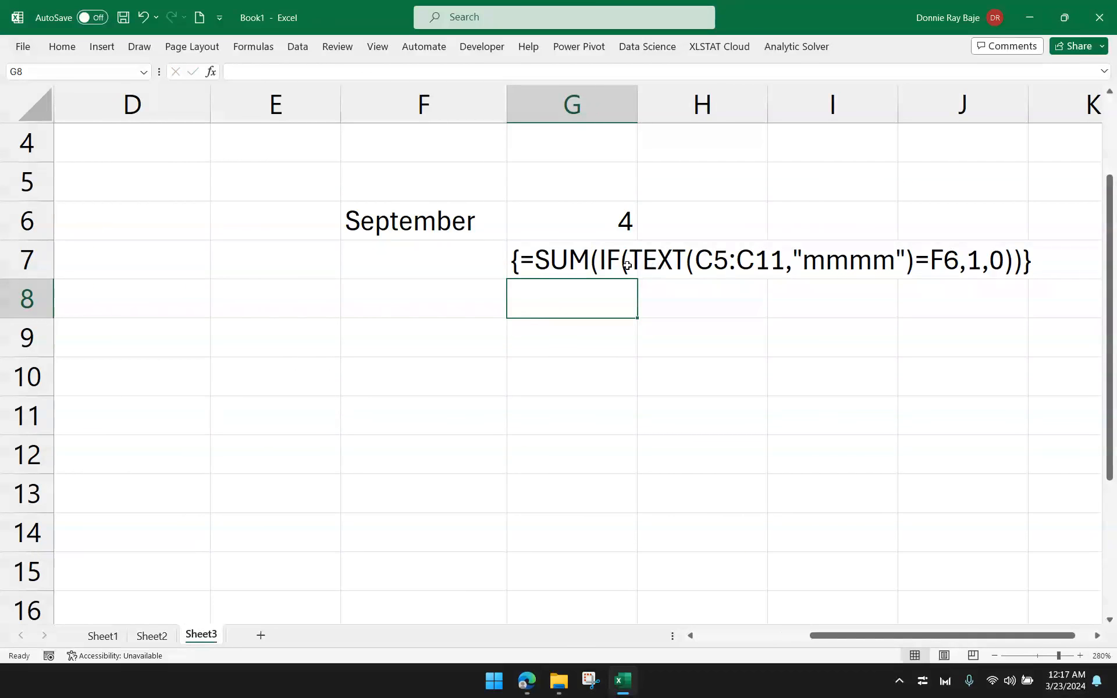
Re-enter the formula in G6 as a regular formula without array braces and delete the FORMULATEXT formula from G7
double_click(605, 225)
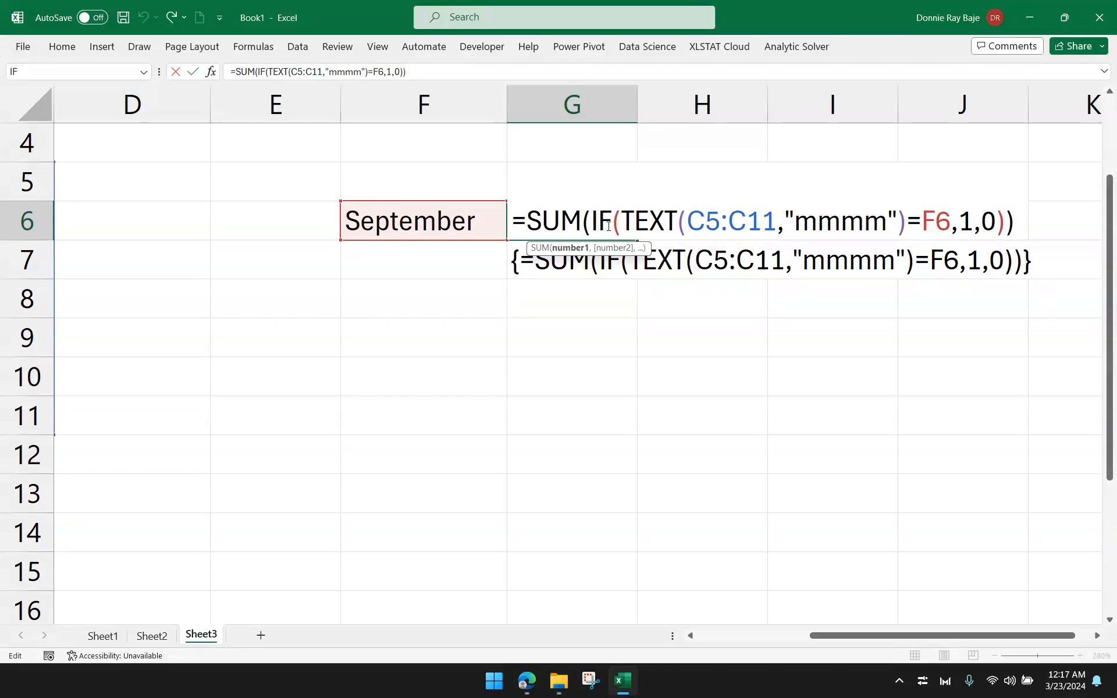
key(Return)
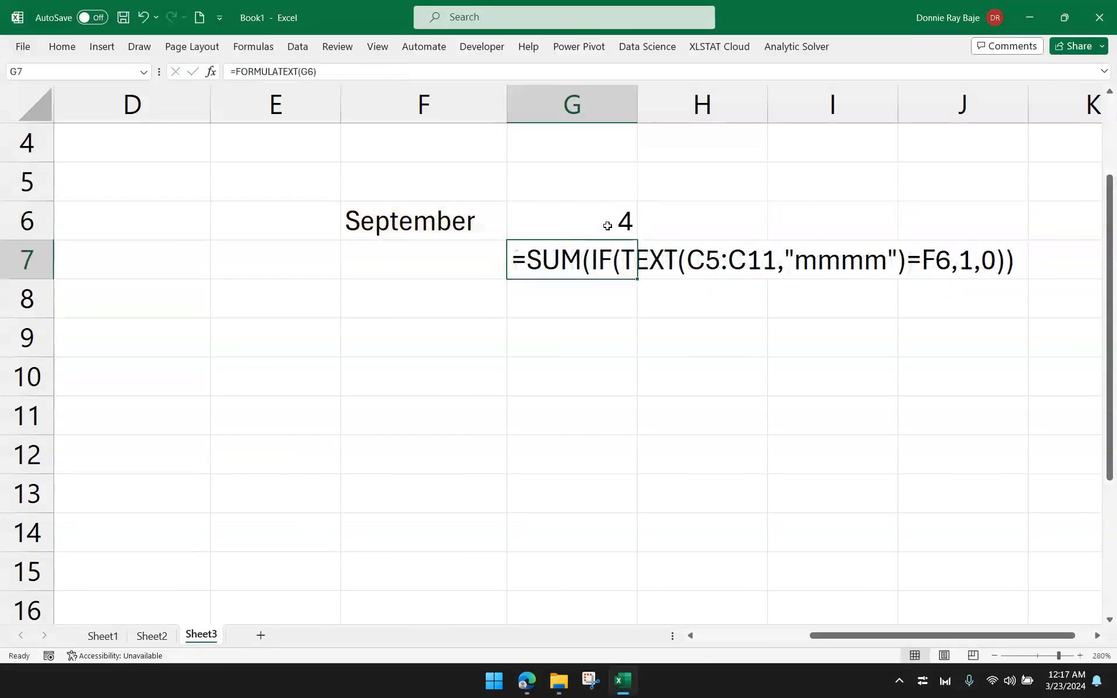
click(595, 314)
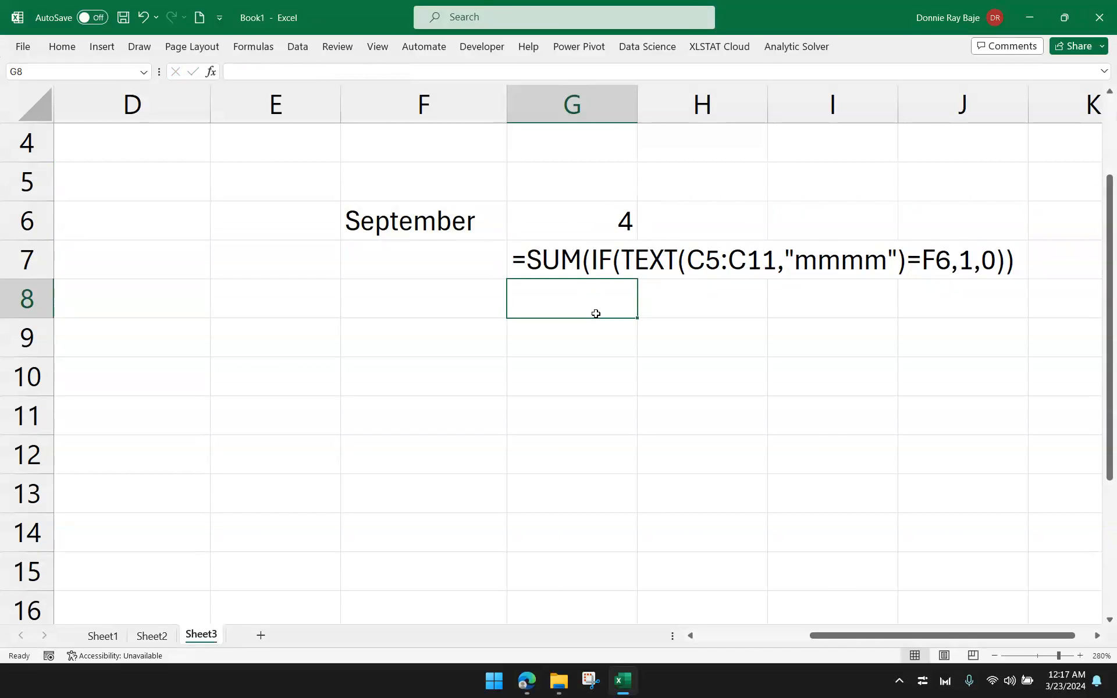
click(597, 267)
key(Delete)
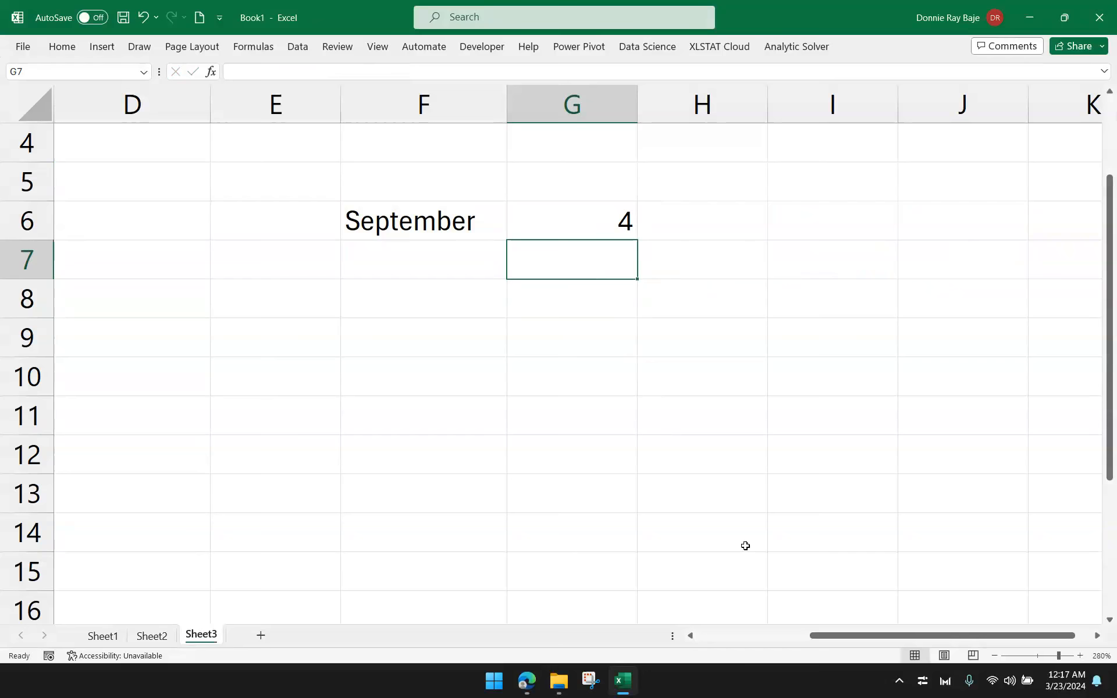
Narrow column F slightly and change the month criterion in F6 to October
click(690, 635)
click(690, 635)
drag(767, 113, 751, 113)
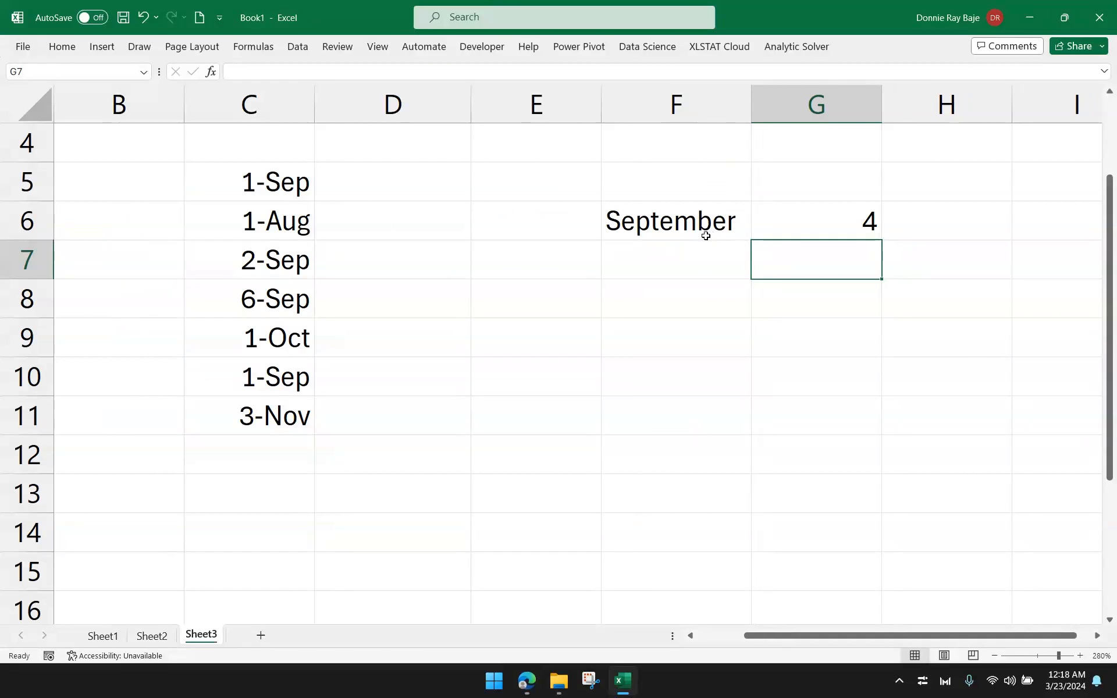
click(706, 233)
text(October)
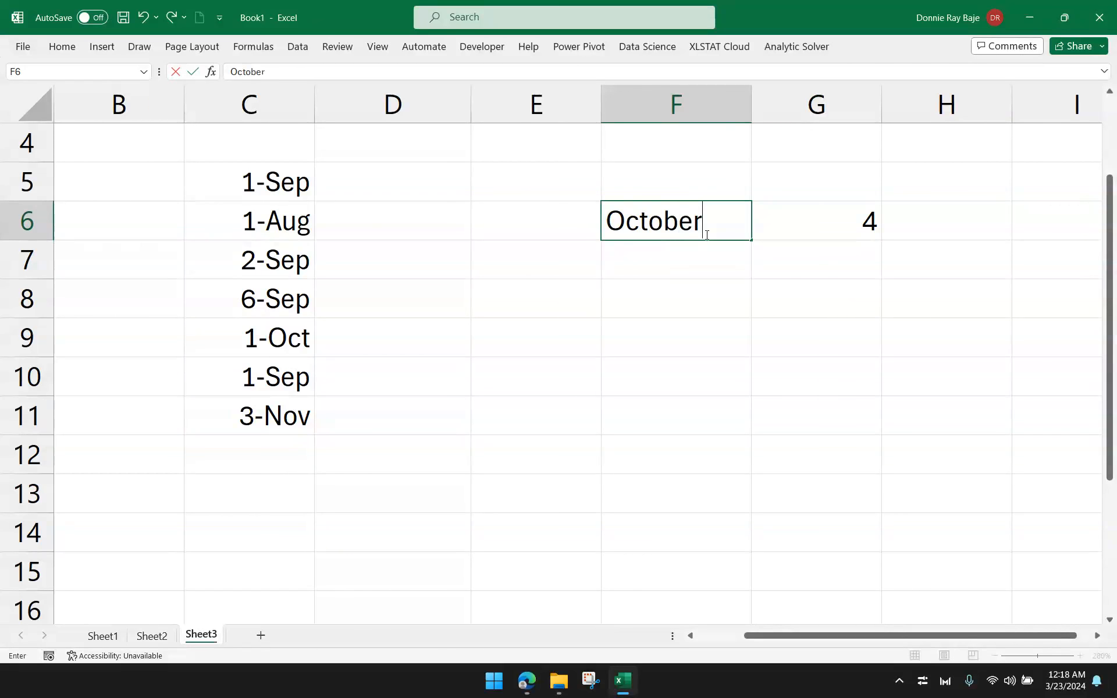
key(Return)
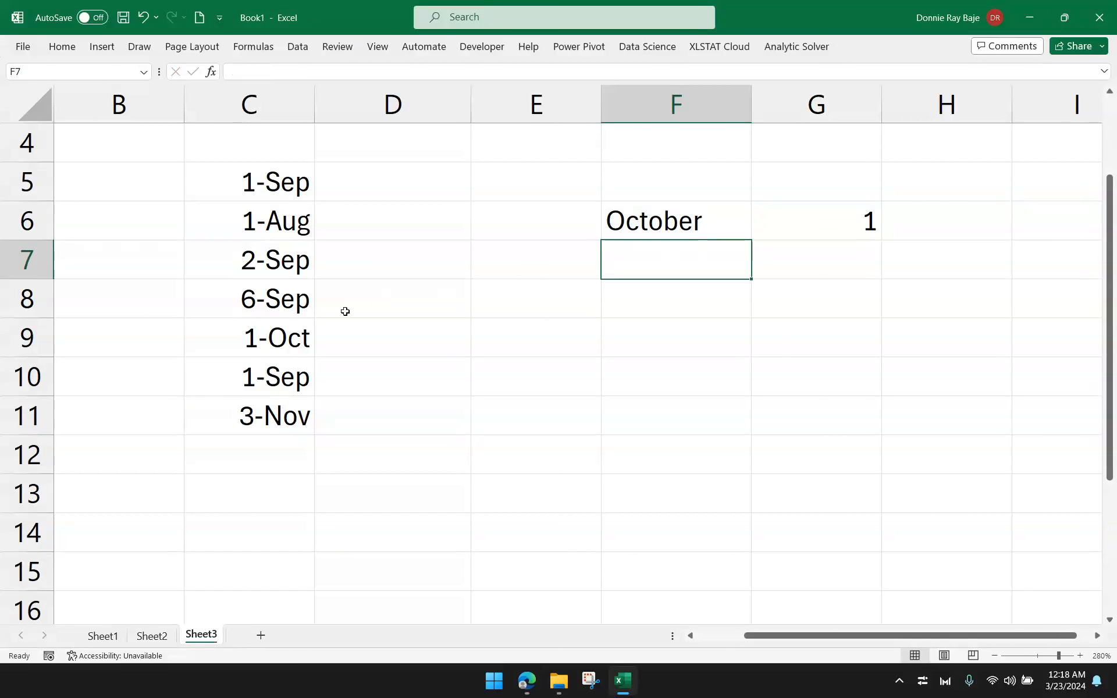
Check the October date in C9 and replace the date in C7 with 10/22
click(276, 335)
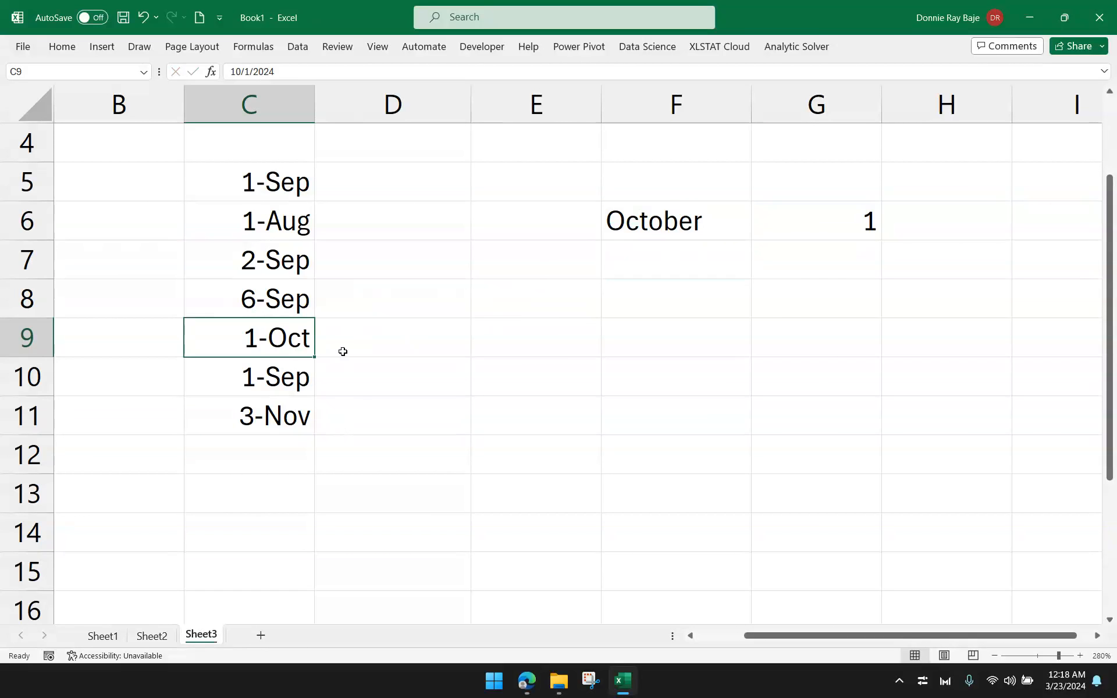
click(293, 257)
text(10/22)
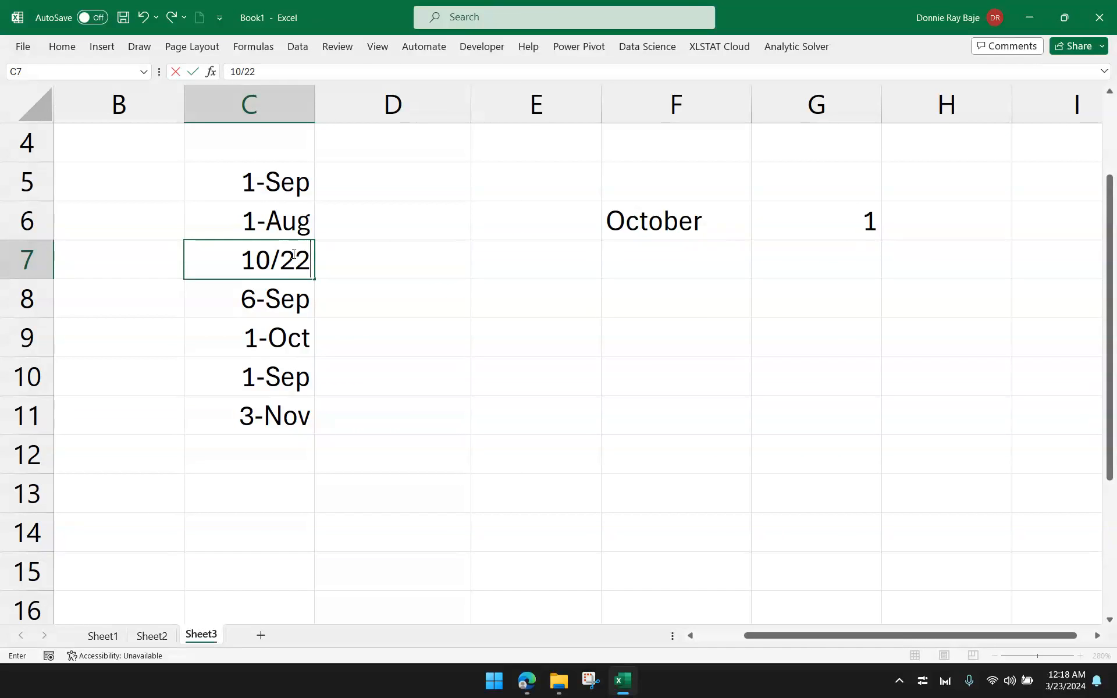
key(Return)
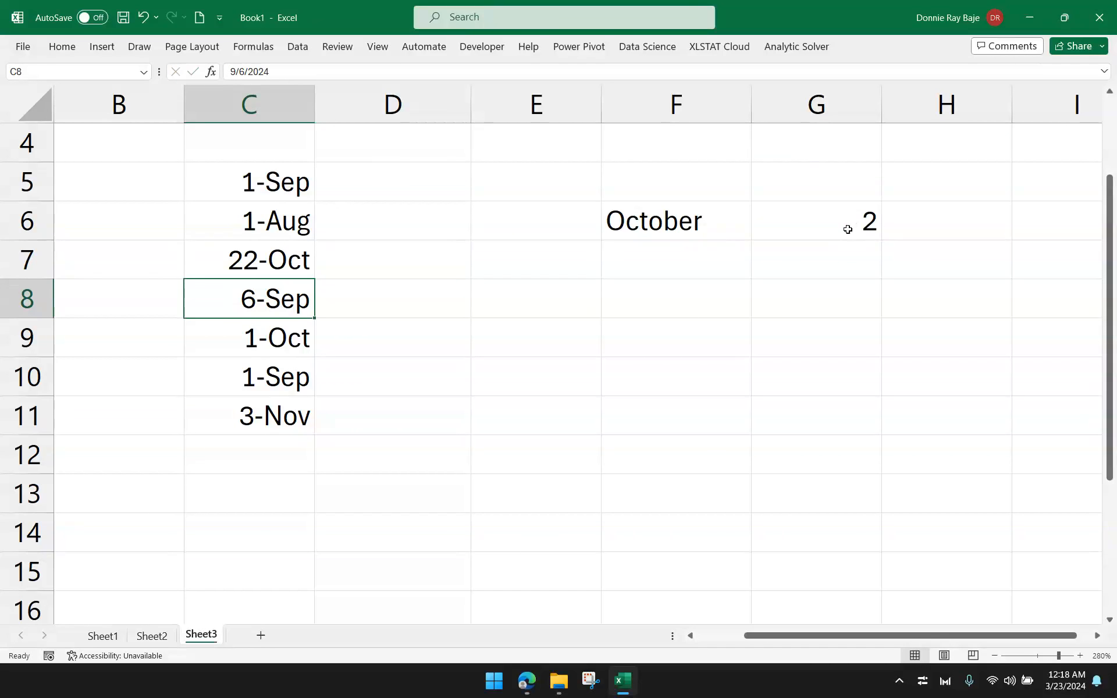
Narrow columns D and E and review the full SUM, IF and TEXT formula in G6
click(848, 229)
drag(601, 105, 355, 108)
double_click(669, 212)
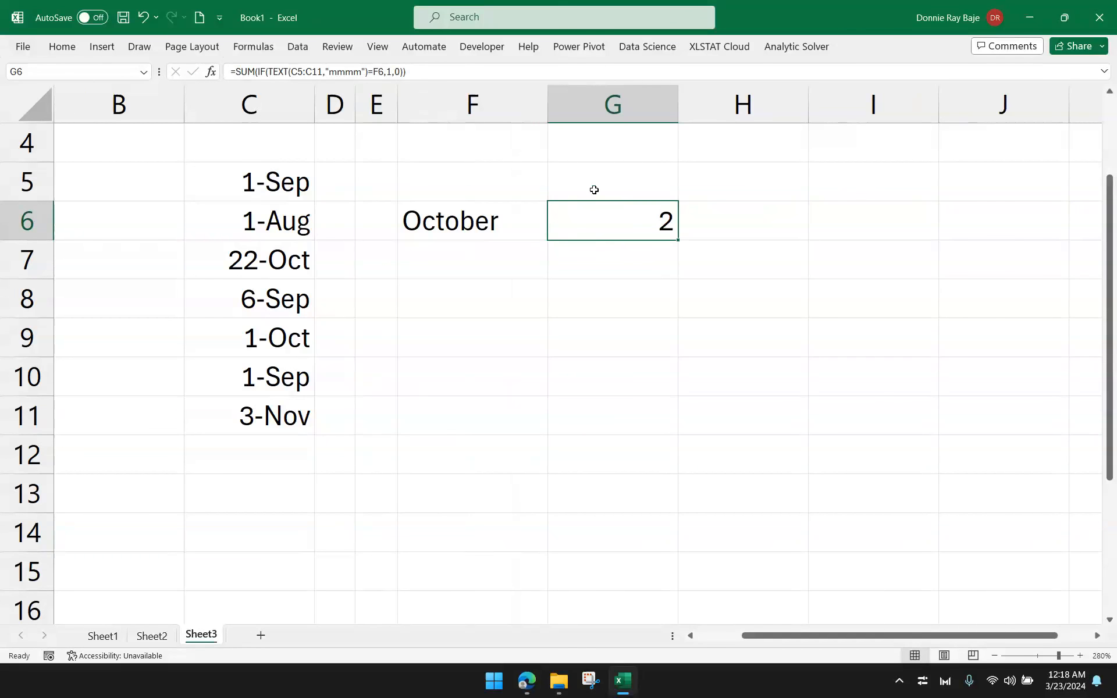
double_click(591, 224)
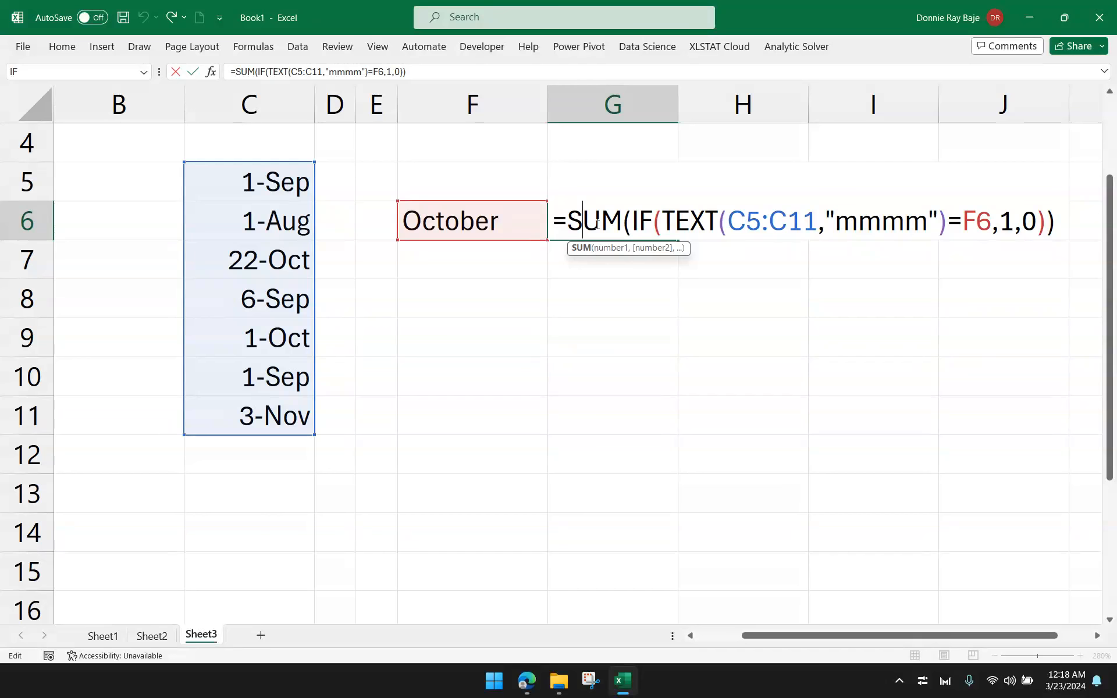
key(Return)
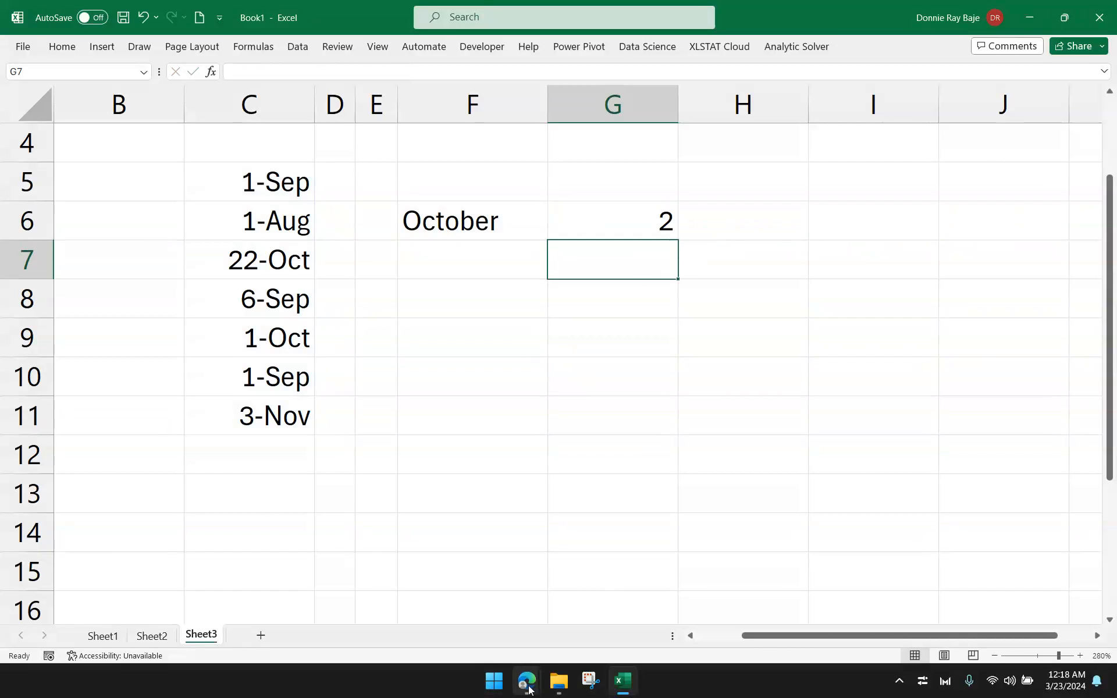